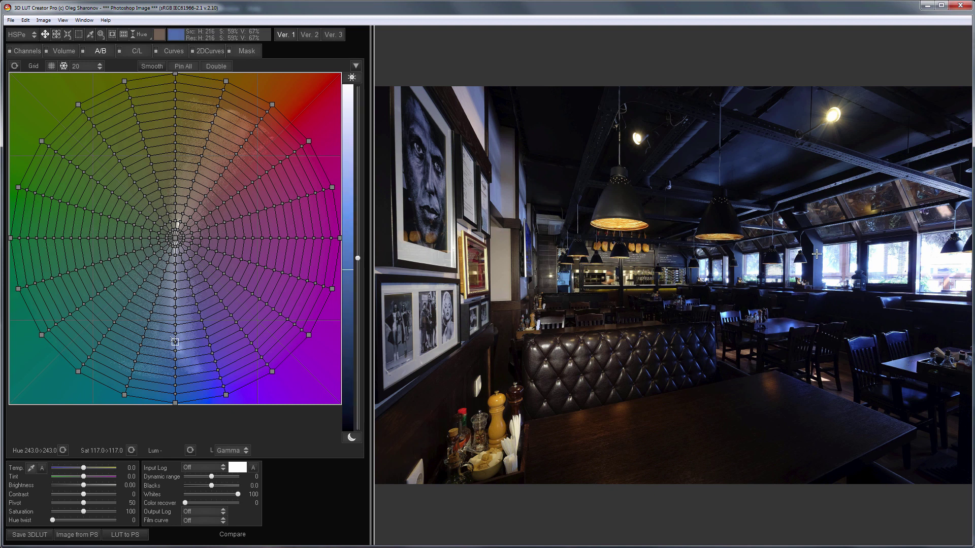
Warp the A/B grid on the sample images, pulling blue, blue-violet and cyan tones.
{"action": "left_click_drag", "start_coordinate": [175, 402], "coordinate": [174, 270]}
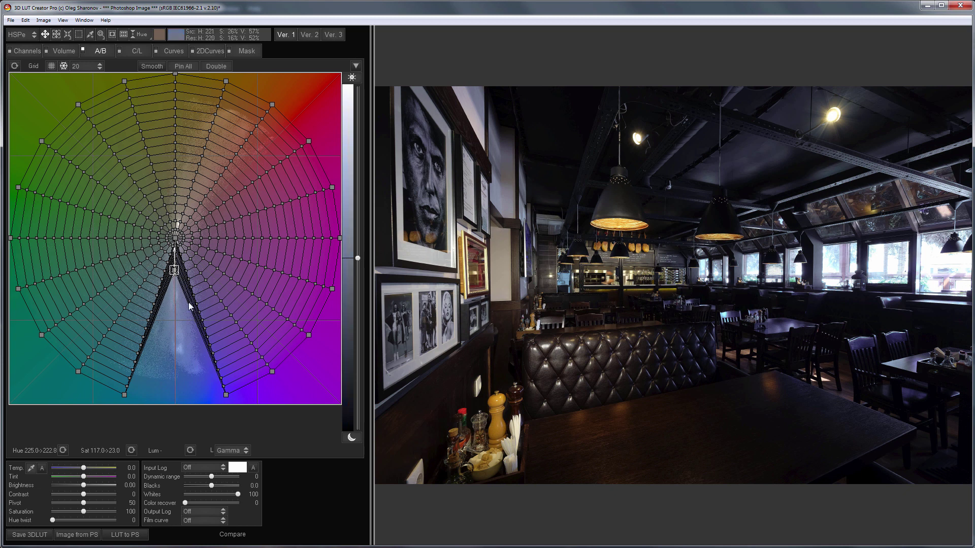
{"action": "left_click_drag", "start_coordinate": [226, 395], "coordinate": [305, 323]}
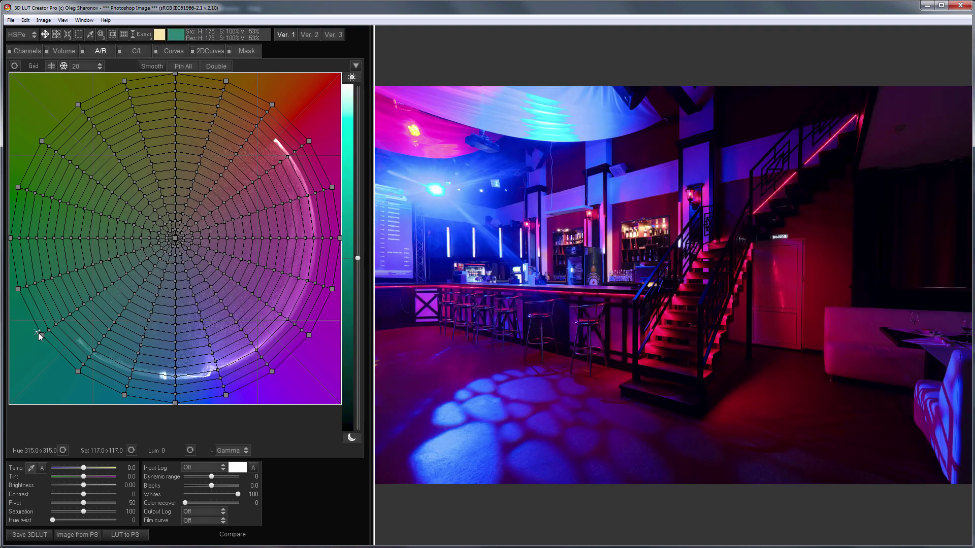
{"action": "mouse_move", "coordinate": [43, 335]}
{"action": "left_mouse_down"}
{"action": "mouse_move", "coordinate": [78, 375]}
{"action": "mouse_move", "coordinate": [123, 398]}
{"action": "mouse_move", "coordinate": [159, 395]}
{"action": "left_mouse_up"}
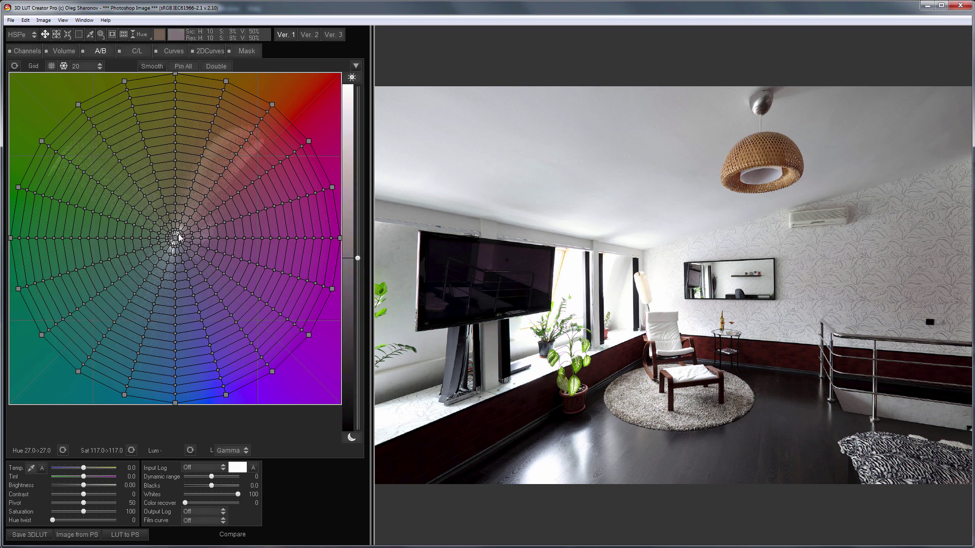
Switch to HSPn and desaturate near-centre grid colours, cutting their Sat to 9.7.
{"action": "left_click", "coordinate": [34, 37]}
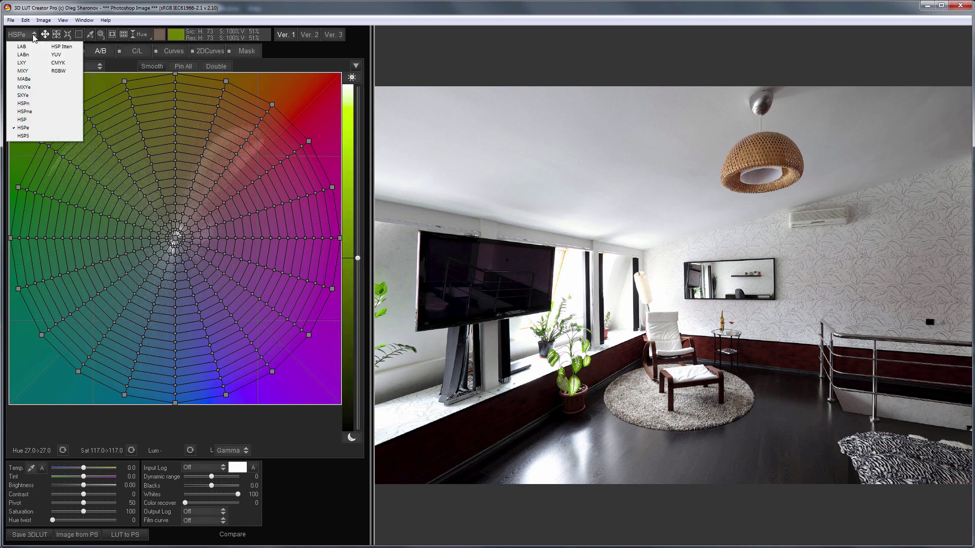
{"action": "left_click", "coordinate": [29, 110]}
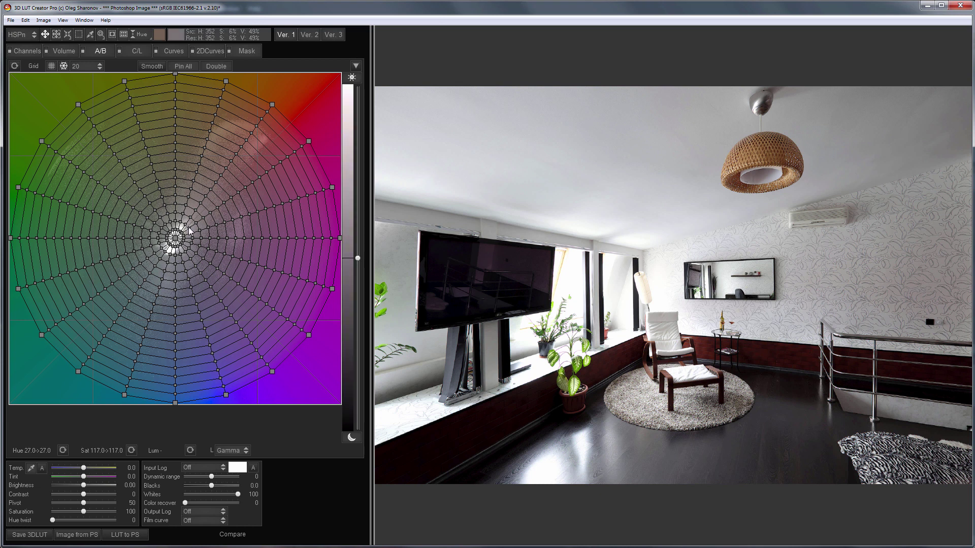
{"action": "left_click", "coordinate": [188, 229]}
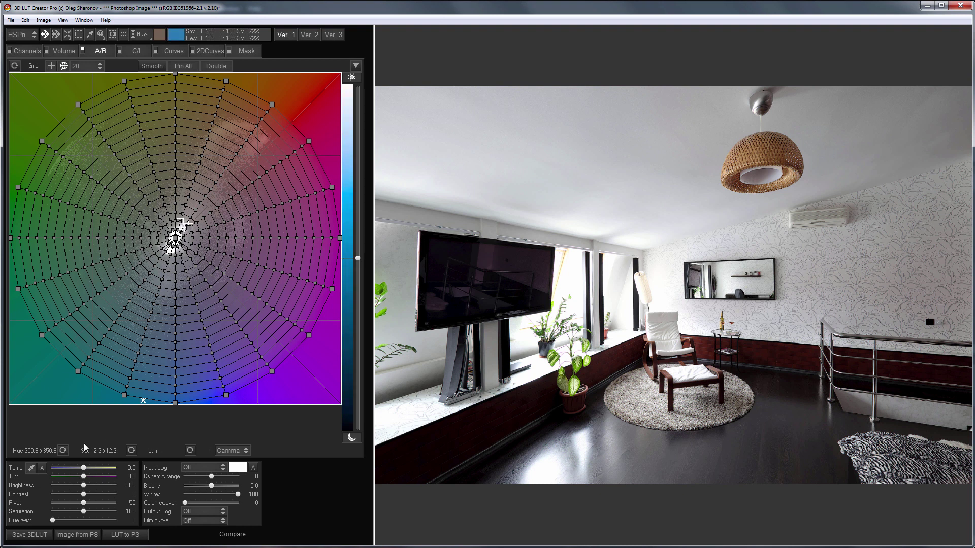
{"action": "left_click_drag", "start_coordinate": [95, 451], "coordinate": [48, 459]}
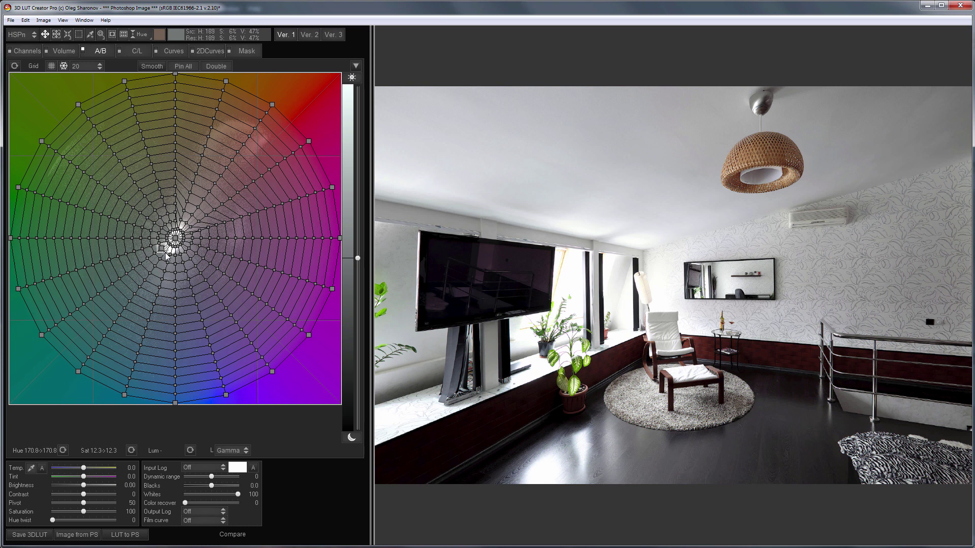
{"action": "left_click_drag", "start_coordinate": [165, 252], "coordinate": [175, 239]}
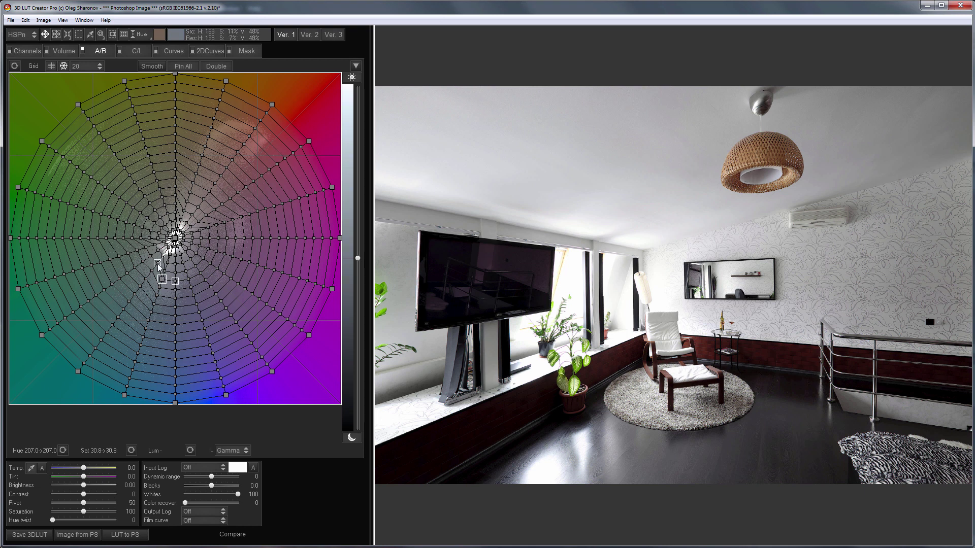
{"action": "left_click_drag", "start_coordinate": [97, 450], "coordinate": [29, 463]}
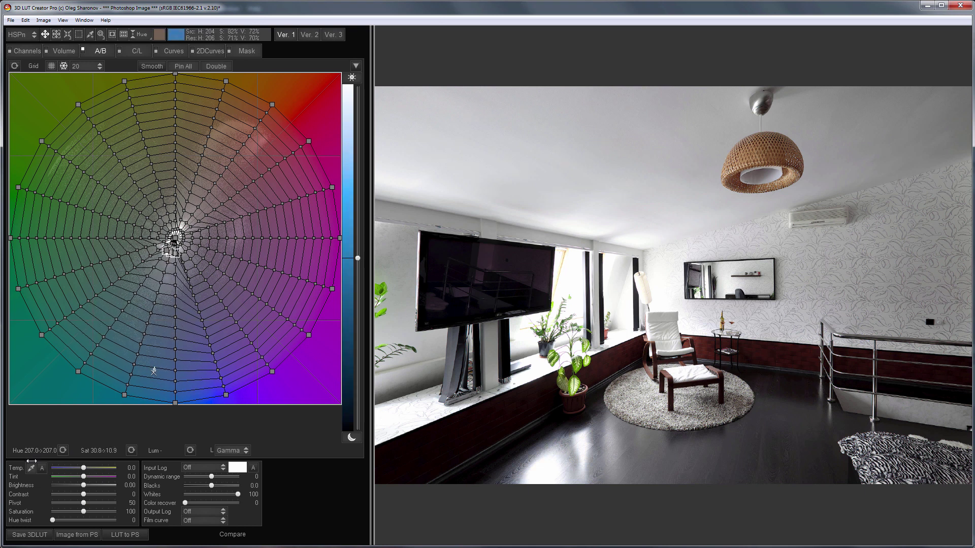
Send the LUT to Photoshop as a 3DLutCreator Color Lookup layer and make it visible.
{"action": "left_click", "coordinate": [126, 536]}
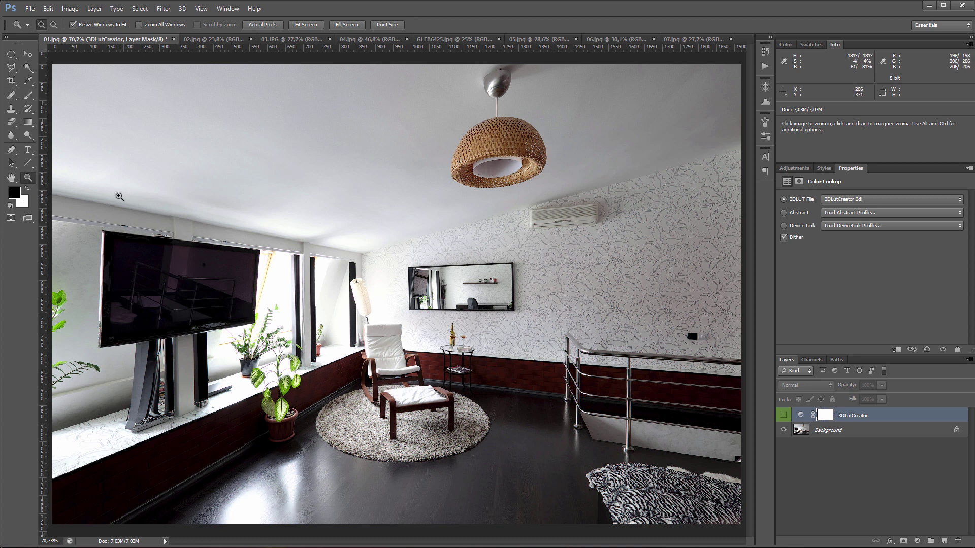
{"action": "left_click", "coordinate": [783, 416]}
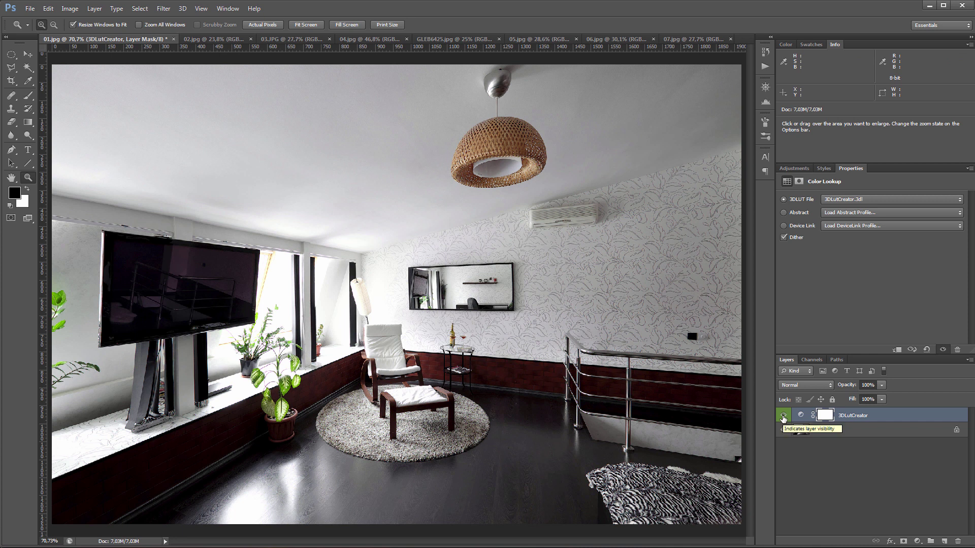
Load 02.jpg, pull its blue and blue-violet nodes to centre, and set saturation to 131.
{"action": "left_click", "coordinate": [218, 38]}
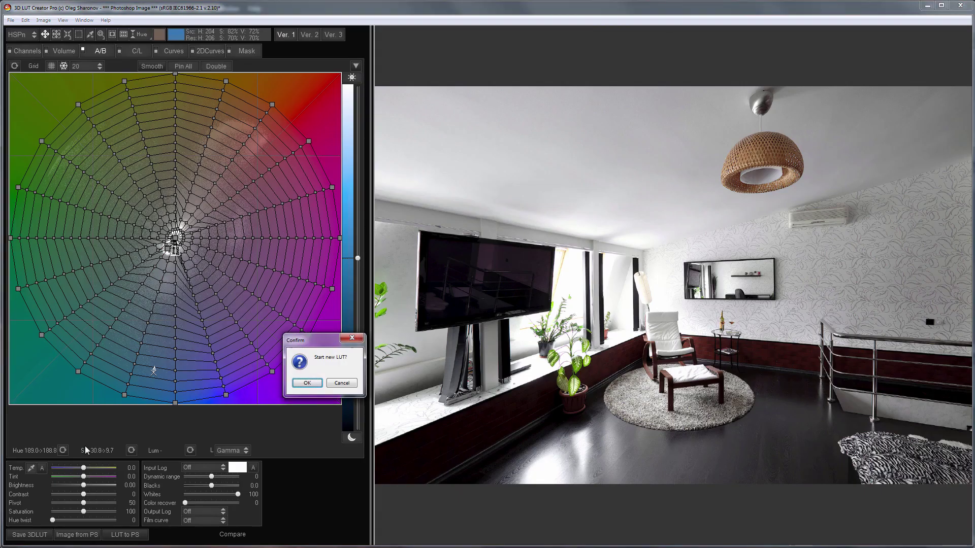
{"action": "left_click", "coordinate": [80, 536]}
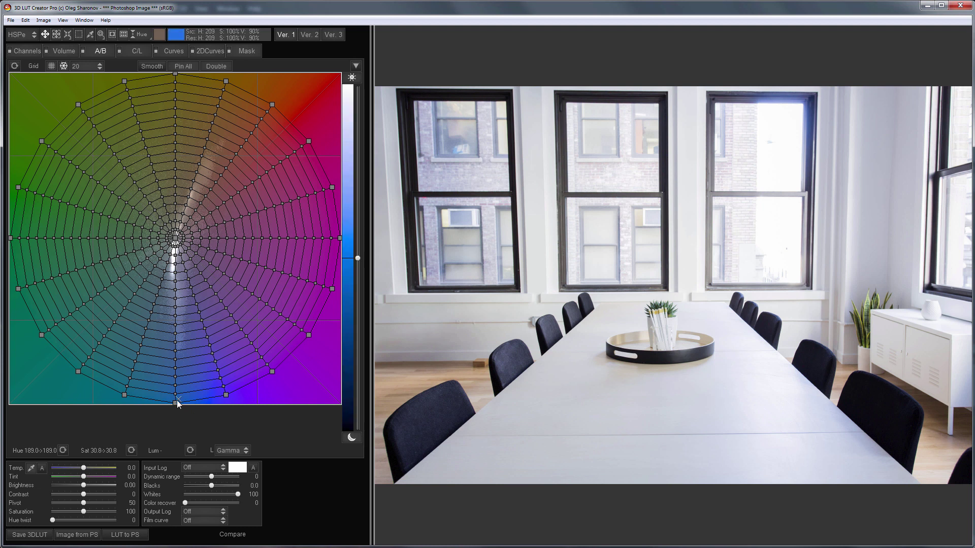
{"action": "left_click_drag", "start_coordinate": [175, 402], "coordinate": [175, 245]}
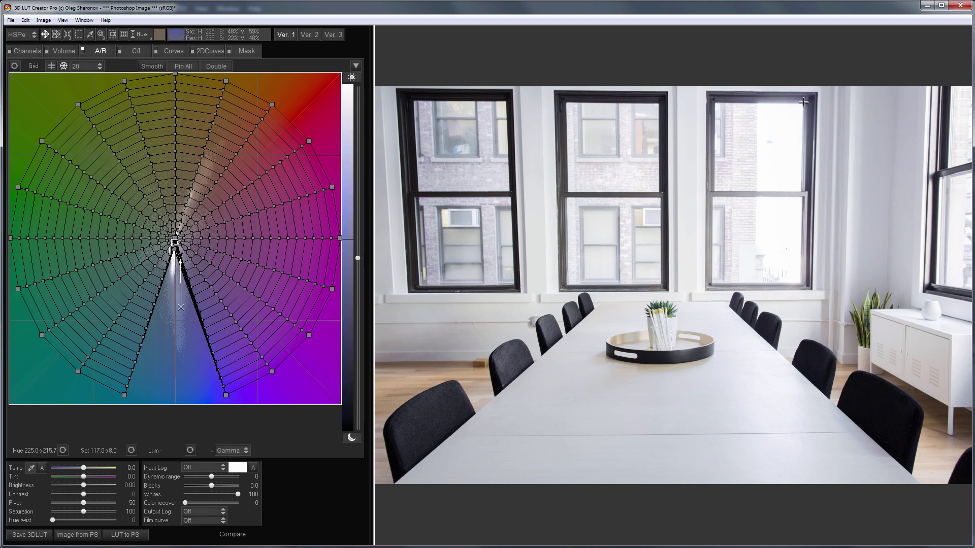
{"action": "left_click_drag", "start_coordinate": [226, 394], "coordinate": [178, 255]}
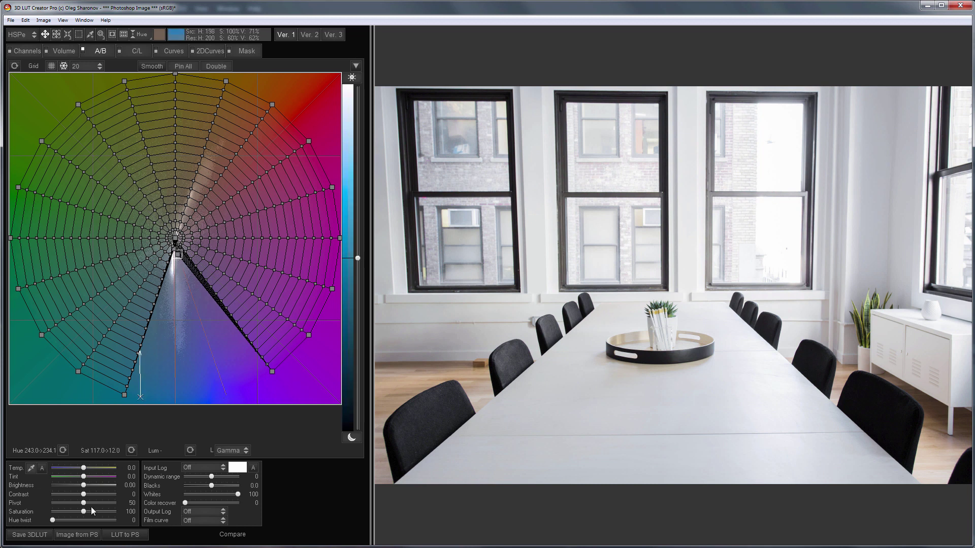
{"action": "left_click_drag", "start_coordinate": [91, 512], "coordinate": [93, 513]}
Apply the LUT to 02.jpg and toggle the 3DLutCreator layer off and on to compare.
{"action": "left_click", "coordinate": [122, 535]}
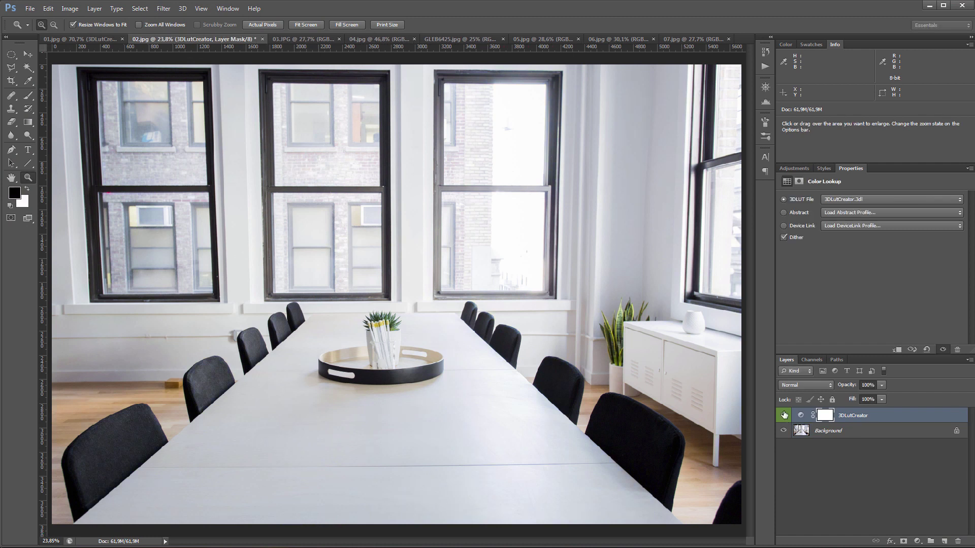
{"action": "left_click", "coordinate": [784, 415]}
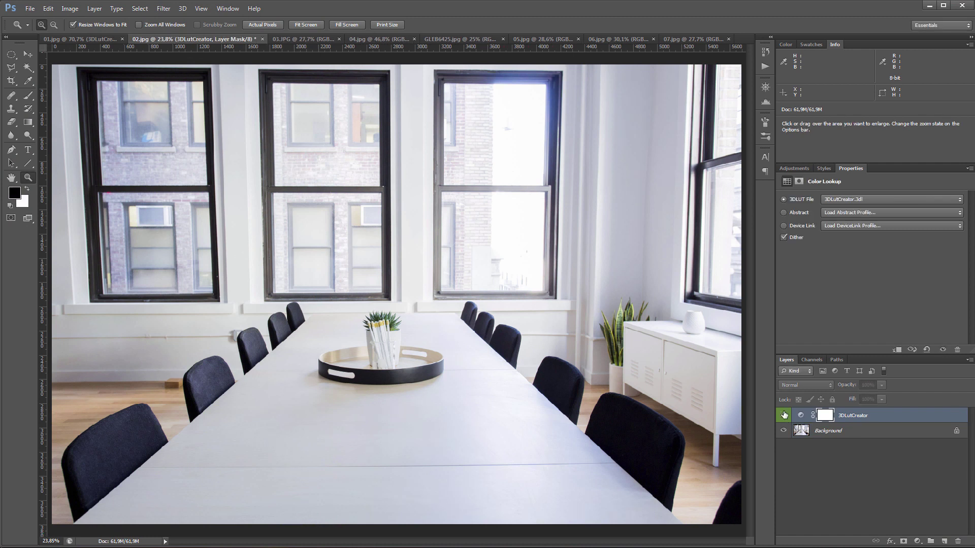
{"action": "left_click", "coordinate": [784, 416]}
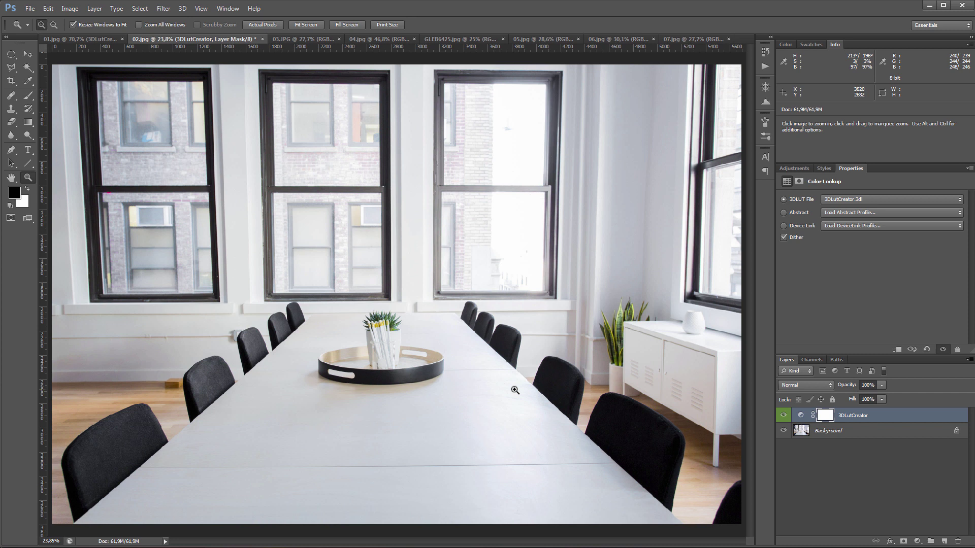
Load restaurant photo 03.JPG and pull its blue, blue-violet and violet nodes toward the centre.
{"action": "left_click", "coordinate": [300, 39]}
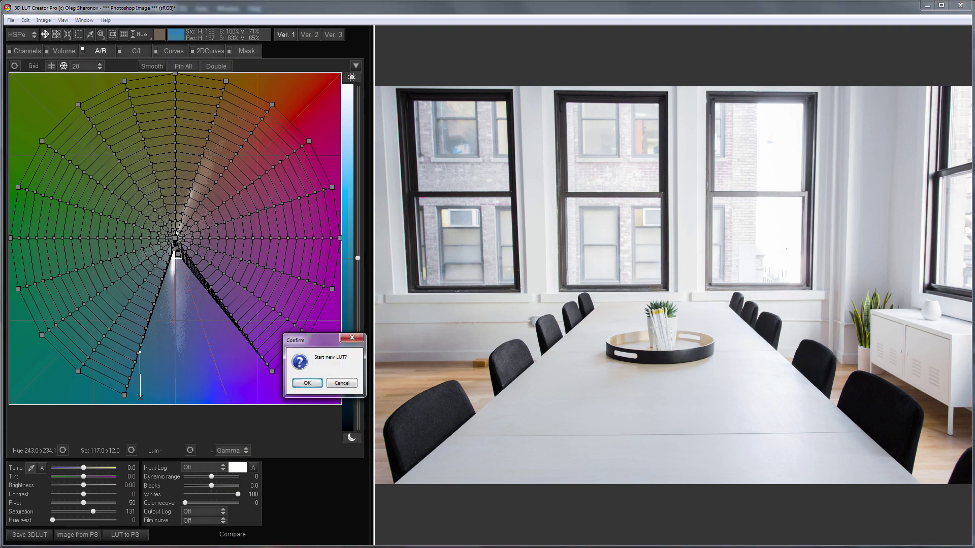
{"action": "left_click", "coordinate": [91, 535]}
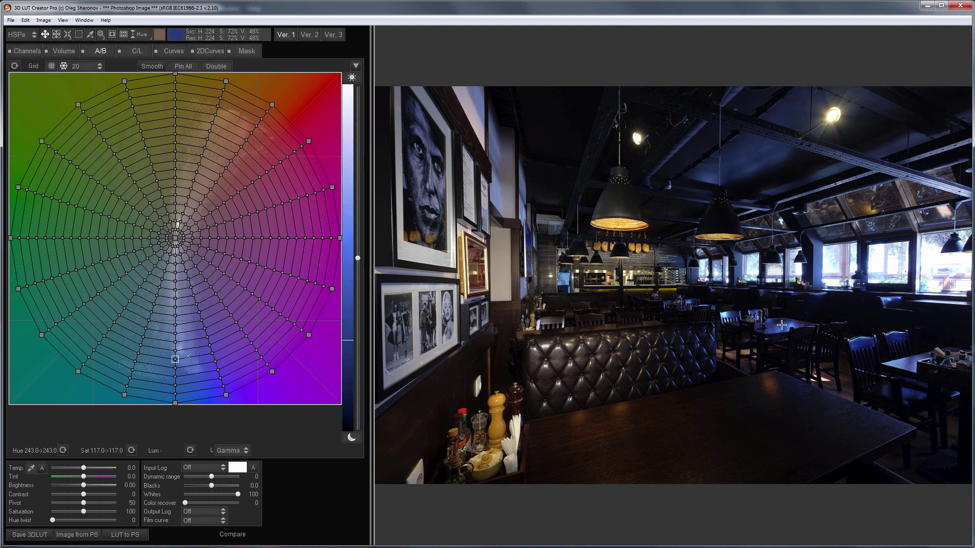
{"action": "left_click_drag", "start_coordinate": [176, 406], "coordinate": [173, 275]}
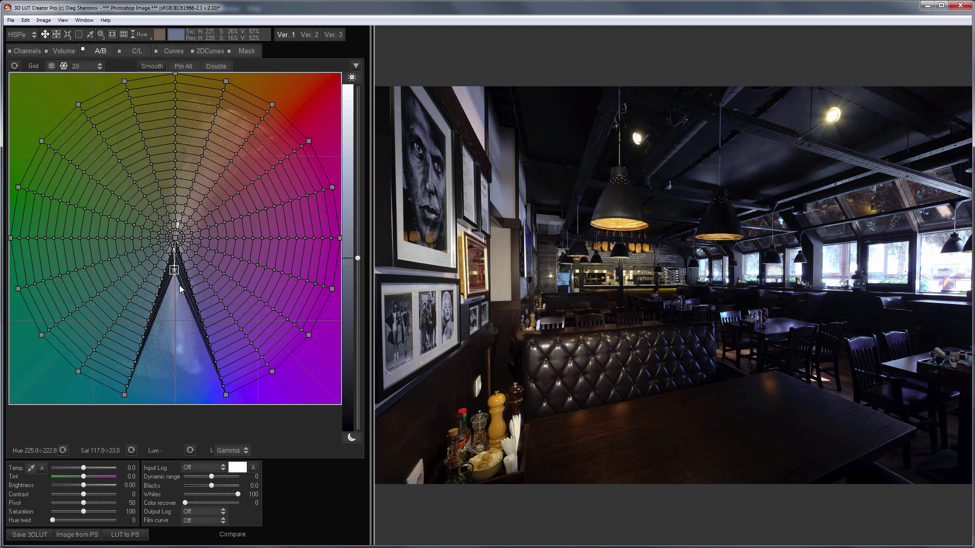
{"action": "left_click_drag", "start_coordinate": [226, 394], "coordinate": [179, 270]}
{"action": "left_click_drag", "start_coordinate": [273, 364], "coordinate": [188, 273]}
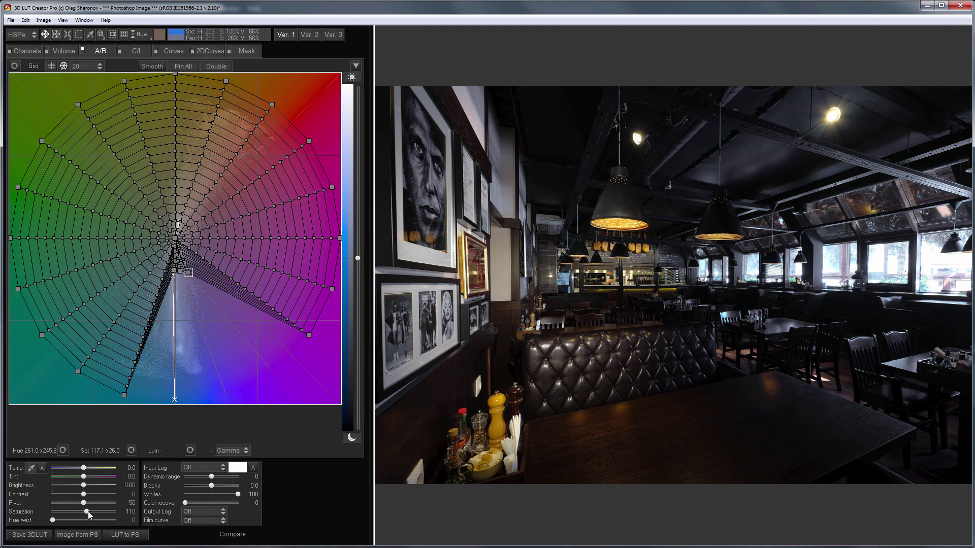
Apply the LUT to restaurant photo 03.JPG in Photoshop and move on to photo 04.jpg.
{"action": "left_click", "coordinate": [124, 535]}
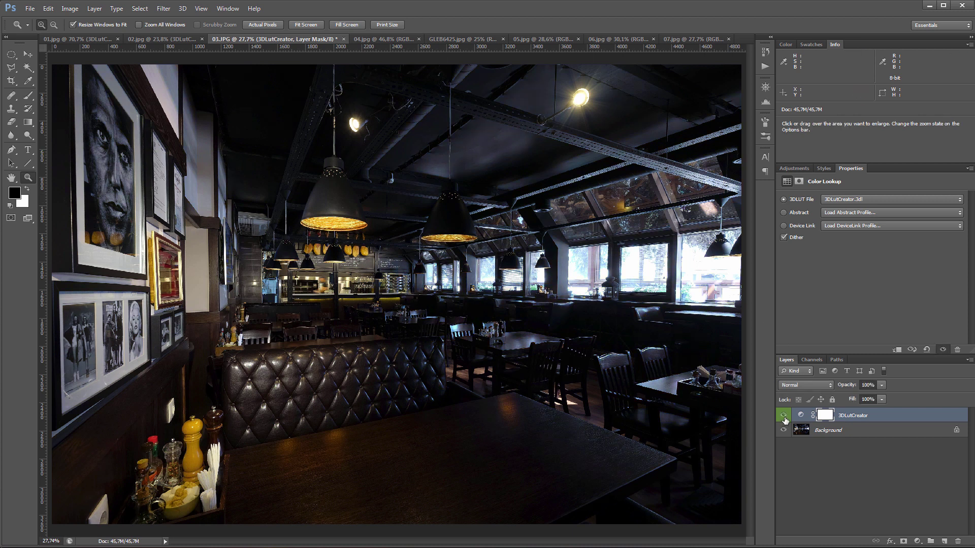
{"action": "left_click", "coordinate": [384, 39]}
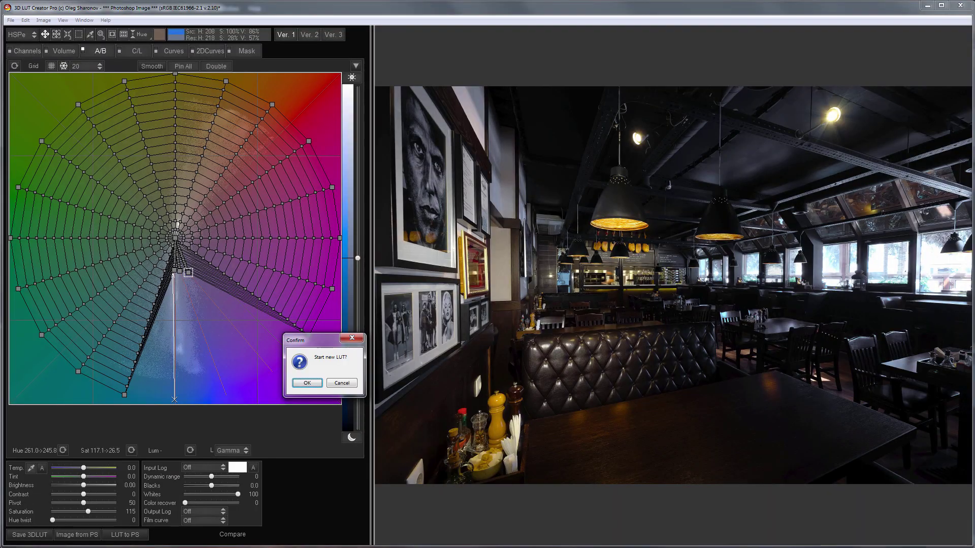
Load 04.jpg into a fresh LUT using a square grid with all points pinned.
{"action": "key", "text": "Return"}
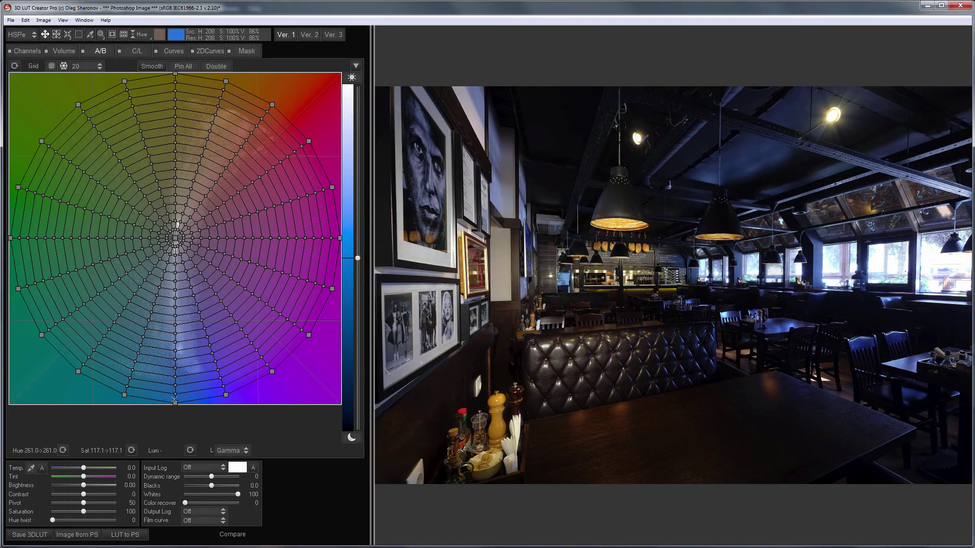
{"action": "left_click", "coordinate": [80, 538]}
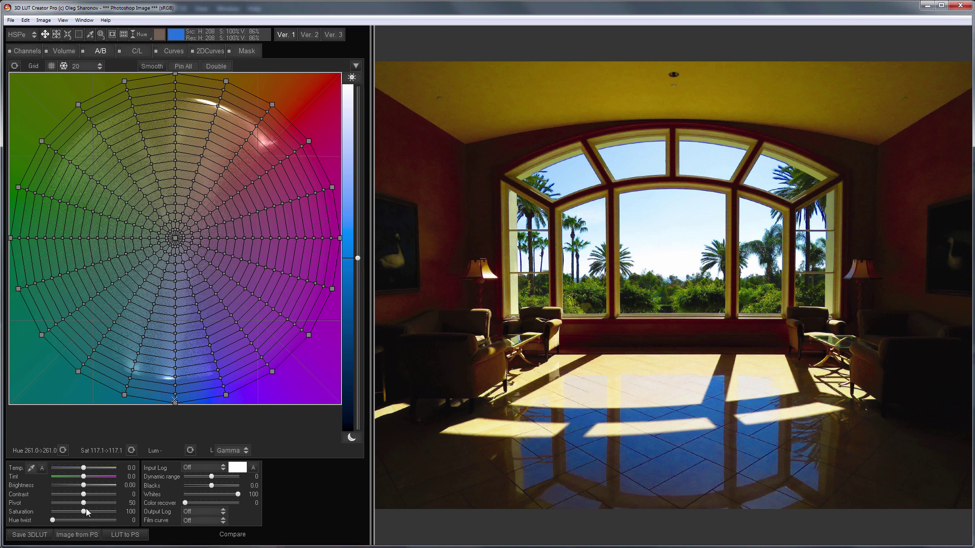
{"action": "left_click", "coordinate": [51, 66]}
{"action": "left_click", "coordinate": [182, 68]}
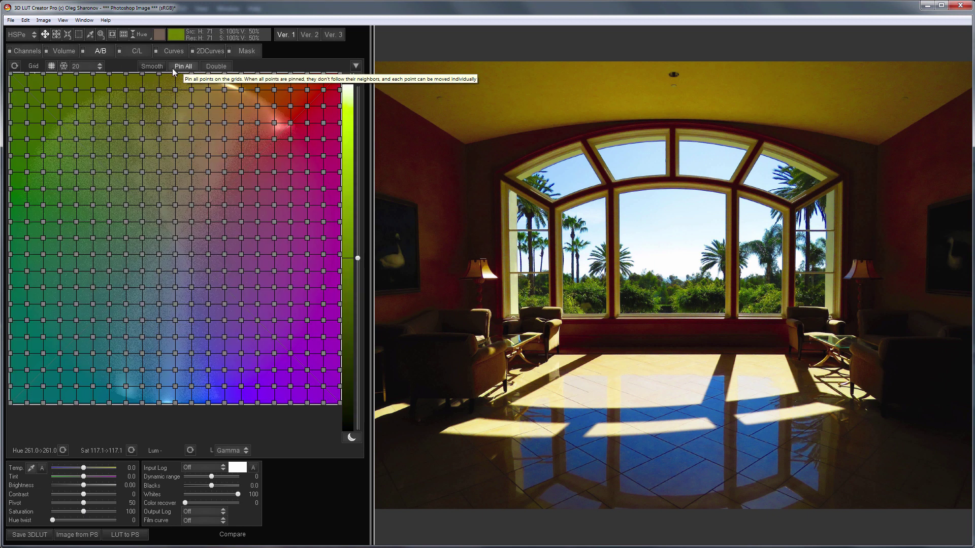
With Exact hue mode, push the sunlit floor colour toward a warmer yellow.
{"action": "left_click", "coordinate": [133, 35]}
{"action": "left_click", "coordinate": [173, 33]}
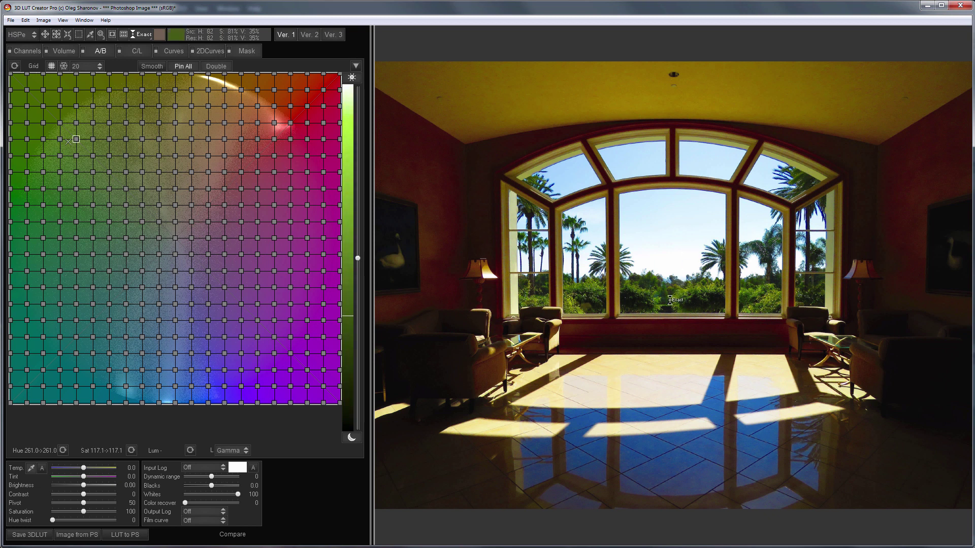
{"action": "left_click", "coordinate": [615, 381]}
{"action": "mouse_move", "coordinate": [615, 381]}
{"action": "left_mouse_down"}
{"action": "mouse_move", "coordinate": [602, 389]}
{"action": "mouse_move", "coordinate": [644, 395]}
{"action": "mouse_move", "coordinate": [626, 398]}
{"action": "mouse_move", "coordinate": [762, 391]}
{"action": "mouse_move", "coordinate": [603, 382]}
{"action": "mouse_move", "coordinate": [568, 401]}
{"action": "mouse_move", "coordinate": [636, 394]}
{"action": "mouse_move", "coordinate": [635, 380]}
{"action": "mouse_move", "coordinate": [576, 380]}
{"action": "mouse_move", "coordinate": [607, 378]}
{"action": "left_mouse_up"}
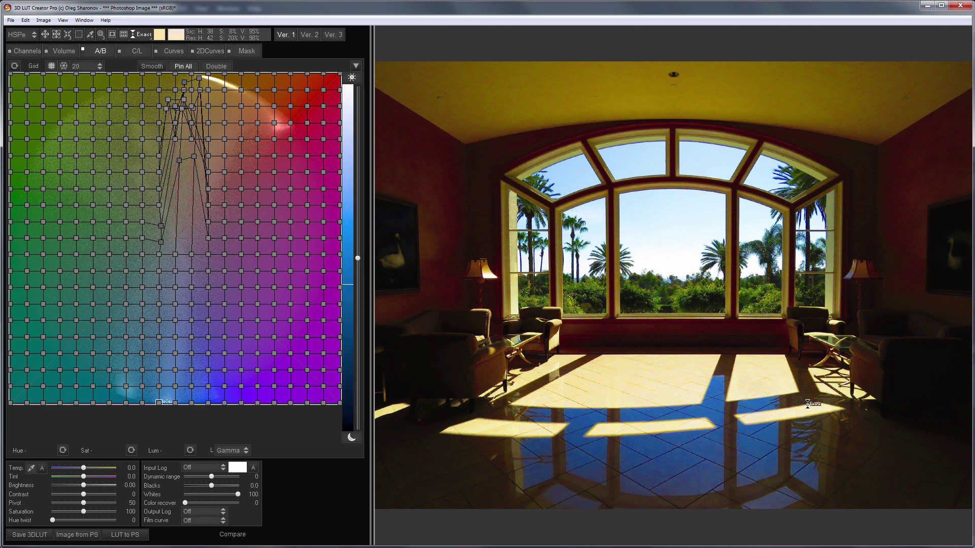
Compile the warm grade into the base LUT, then pull blue, cyan-blue and violet-blue nodes inward.
{"action": "left_click", "coordinate": [26, 20]}
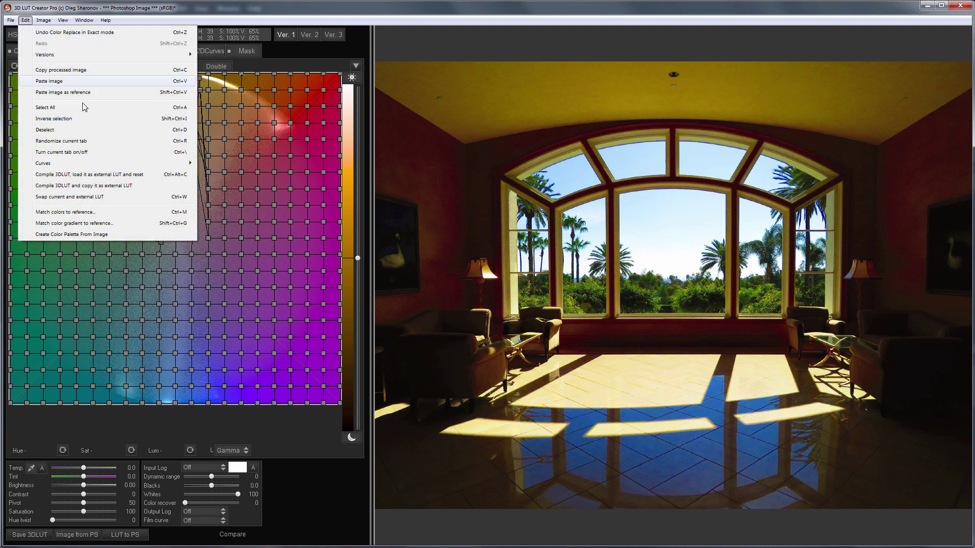
{"action": "left_click", "coordinate": [105, 175]}
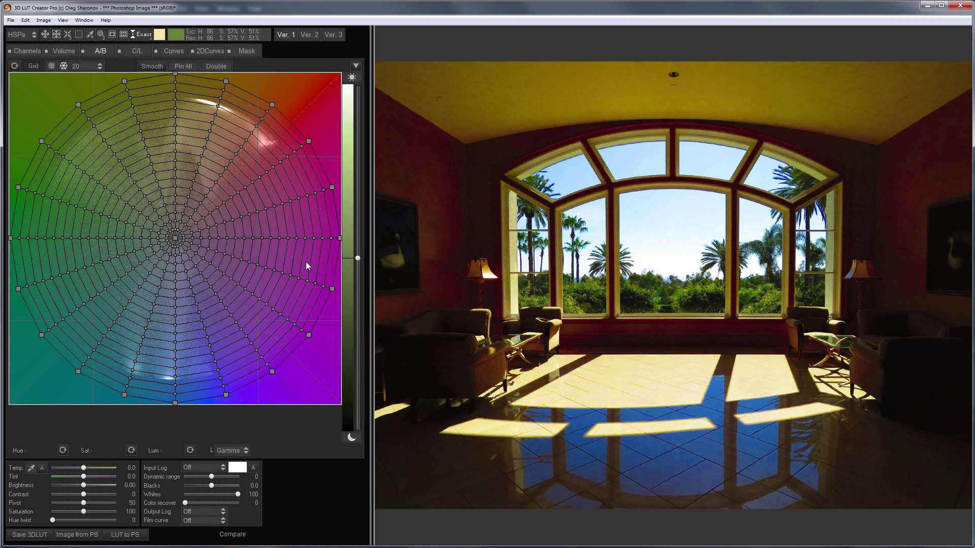
{"action": "left_click_drag", "start_coordinate": [175, 398], "coordinate": [171, 282]}
{"action": "left_click_drag", "start_coordinate": [124, 395], "coordinate": [165, 269]}
{"action": "left_click_drag", "start_coordinate": [226, 395], "coordinate": [178, 249]}
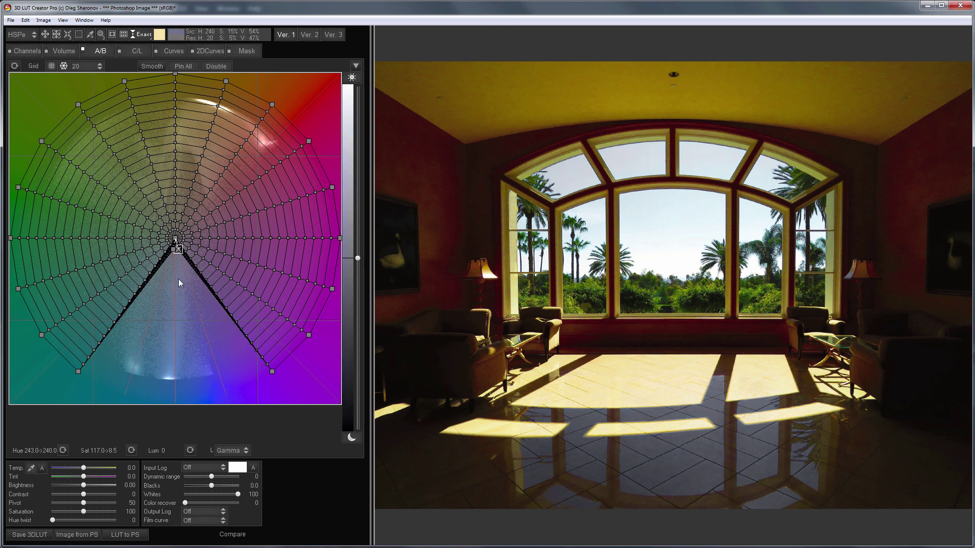
Send the LUT to Photoshop and lower the 3DLutCreator layer's opacity to 83%.
{"action": "left_click", "coordinate": [129, 539]}
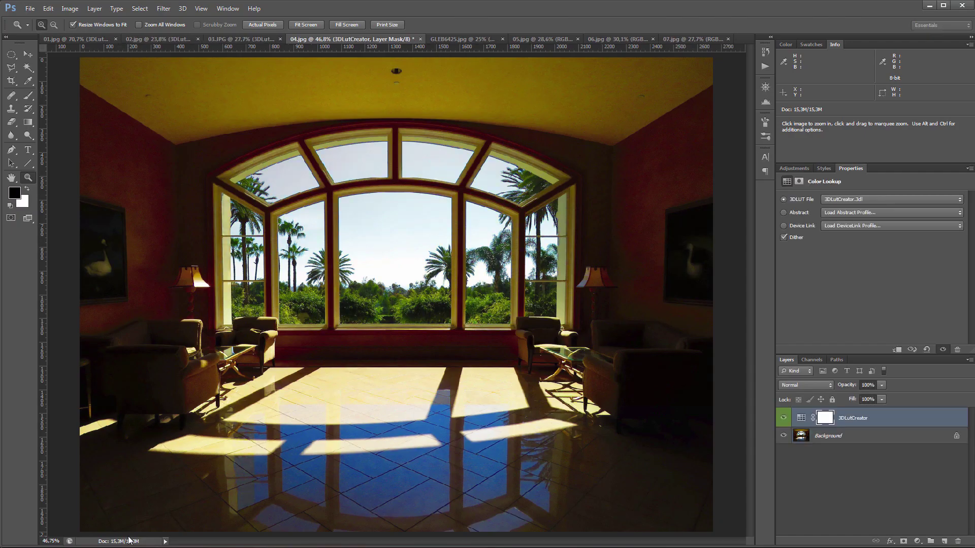
{"action": "left_click", "coordinate": [881, 385]}
{"action": "left_click_drag", "start_coordinate": [884, 398], "coordinate": [874, 398]}
Toggle the 3DLutCreator layer off and on to compare, then target its layer mask.
{"action": "left_click", "coordinate": [783, 418]}
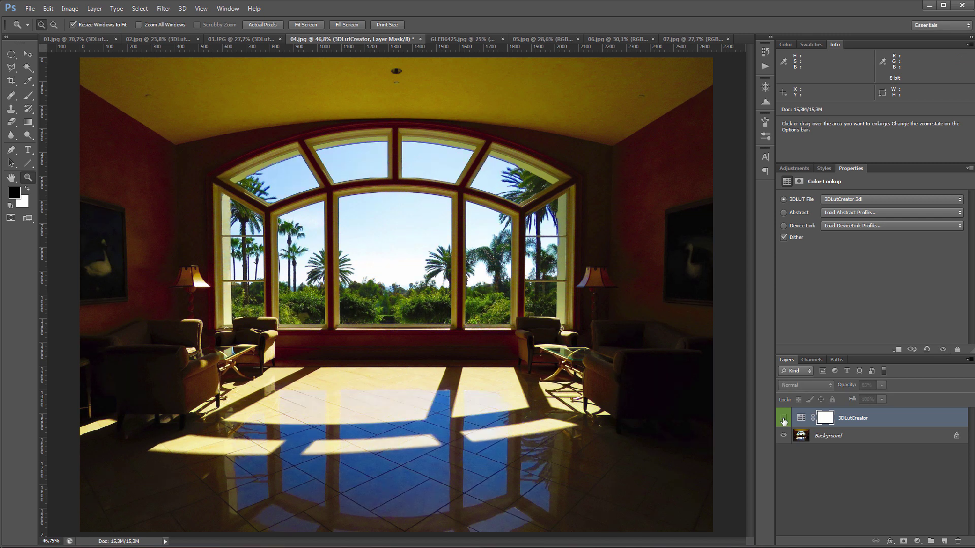
{"action": "left_click", "coordinate": [783, 418]}
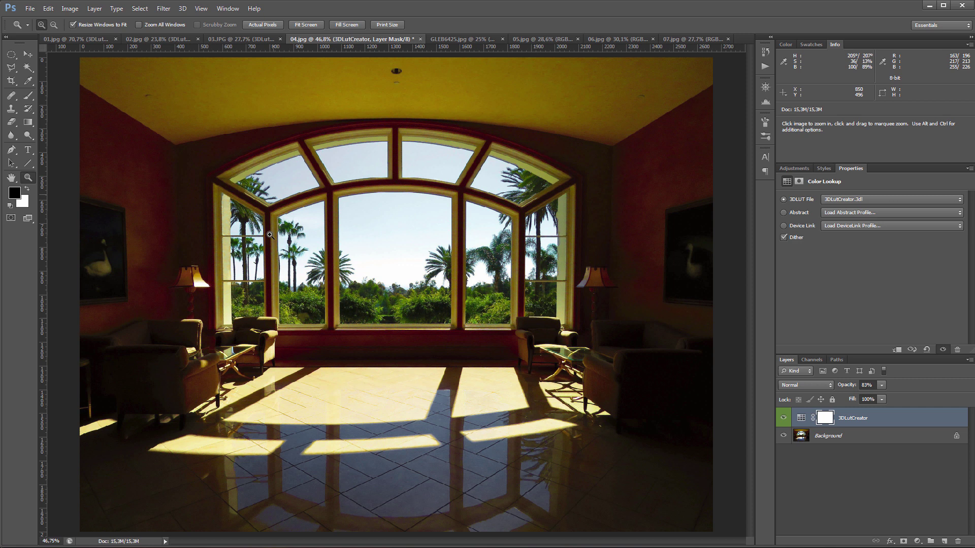
{"action": "left_click", "coordinate": [782, 419]}
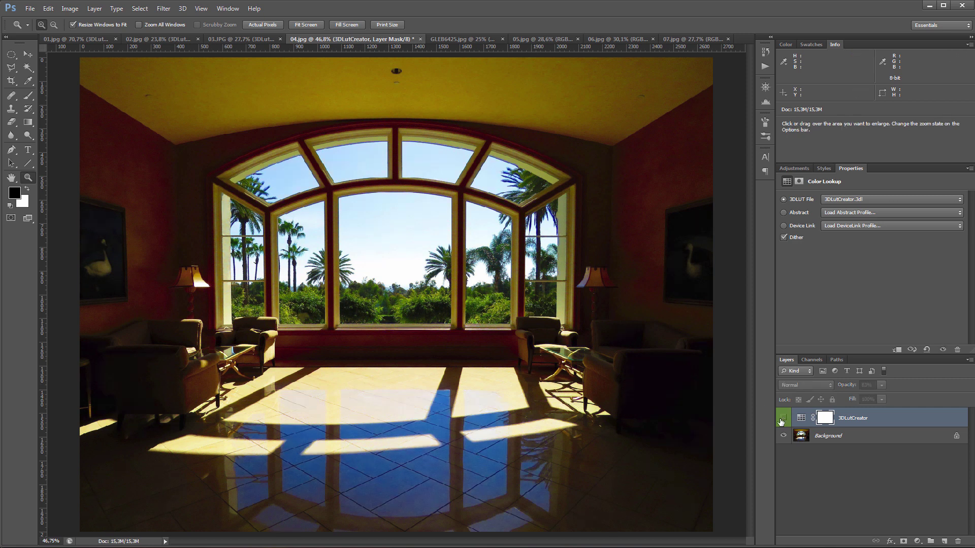
{"action": "left_click", "coordinate": [782, 419]}
{"action": "left_click", "coordinate": [828, 418]}
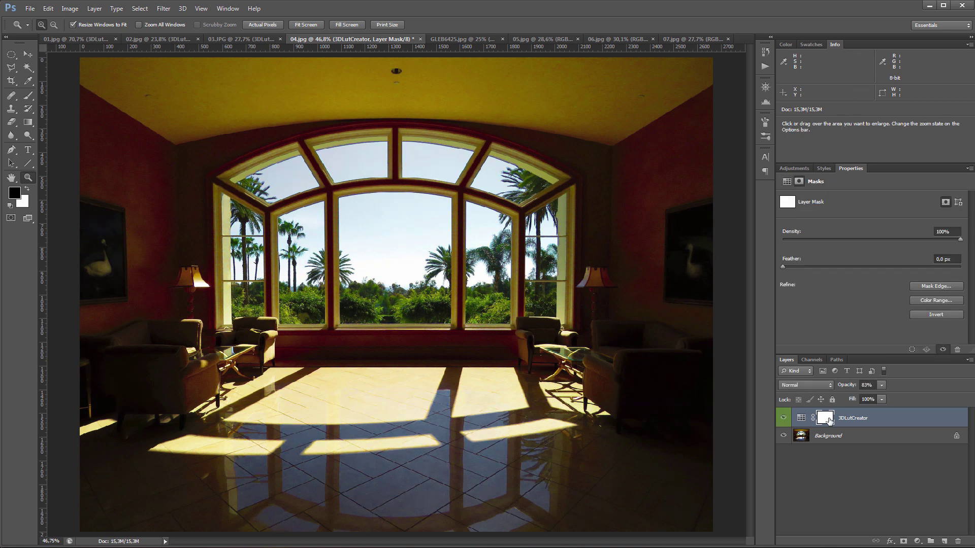
Fill the grade mask black over a rectangle around the arched window, then toggle the layer to compare.
{"action": "key", "text": "m"}
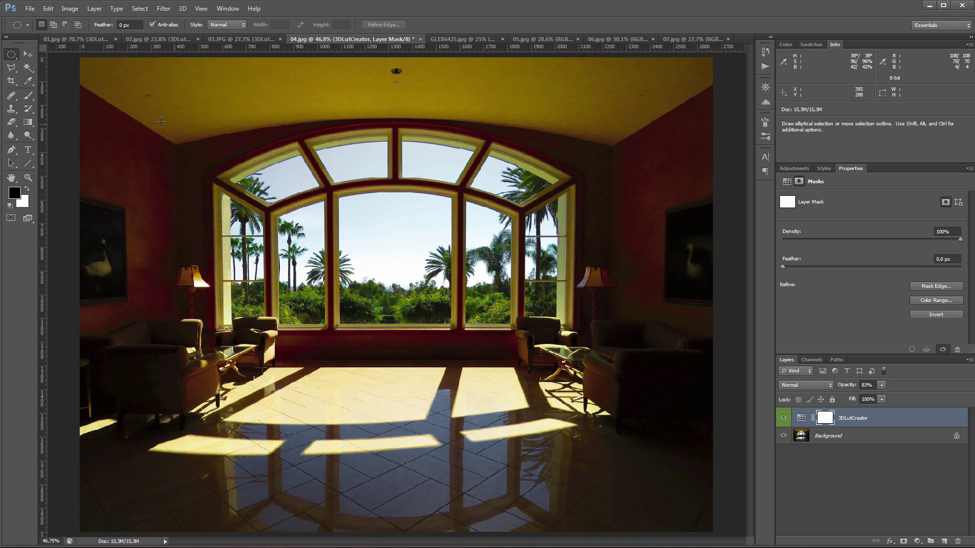
{"action": "key", "text": "shift+m"}
{"action": "left_click_drag", "start_coordinate": [172, 105], "coordinate": [629, 351]}
{"action": "key", "text": "alt+BackSpace"}
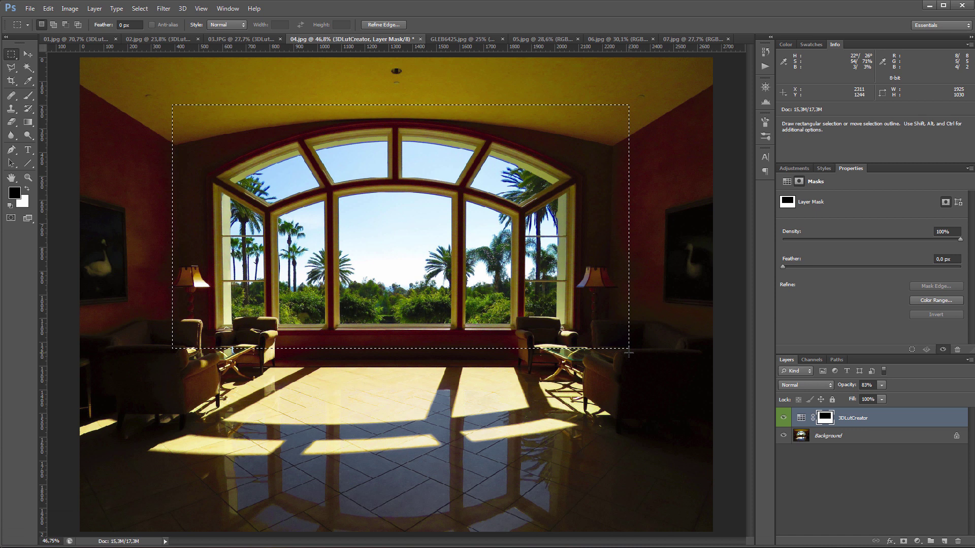
{"action": "key", "text": "ctrl+d"}
{"action": "left_click", "coordinate": [783, 418]}
{"action": "left_click", "coordinate": [783, 418]}
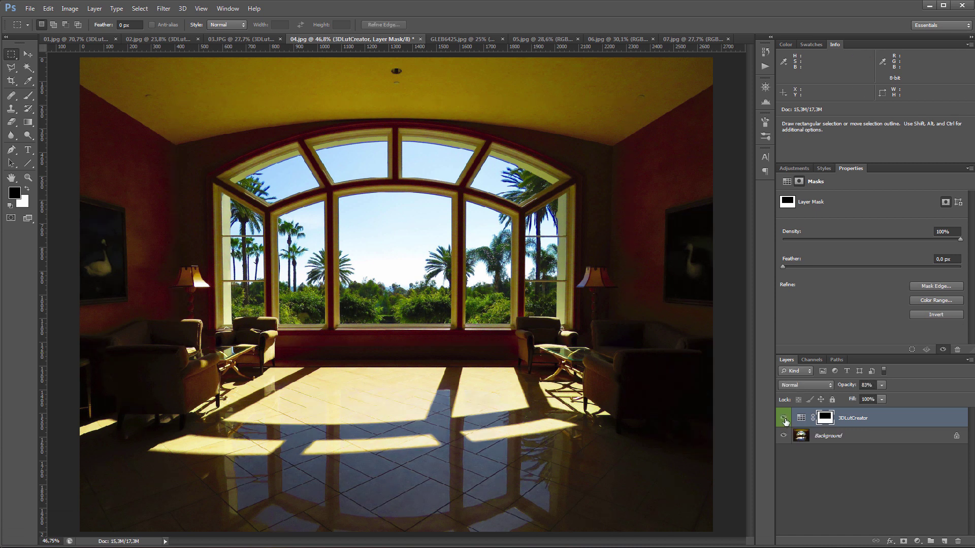
Load GLEB6425.jpg into a new LUT and set white balance to temperature -10.3, tint -3.2.
{"action": "left_click", "coordinate": [465, 39]}
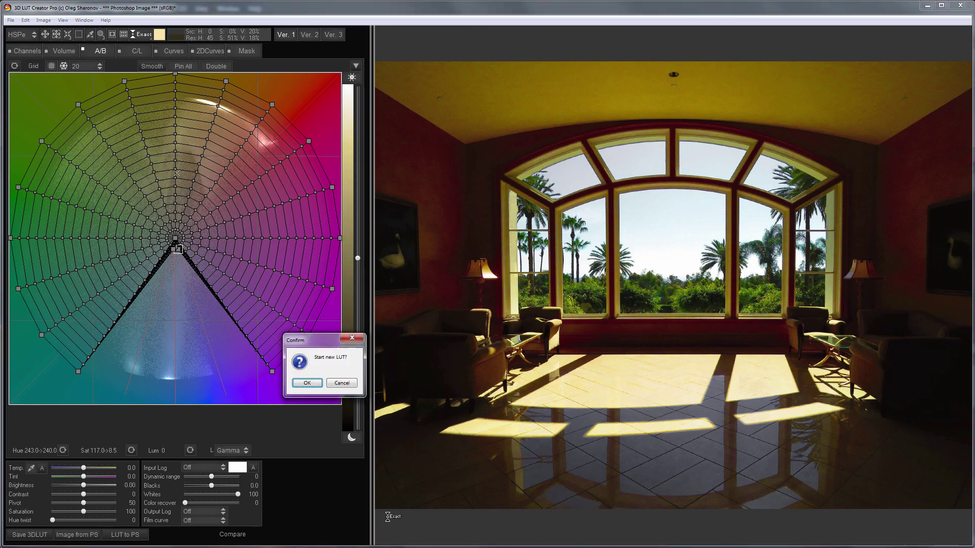
{"action": "key", "text": "Return"}
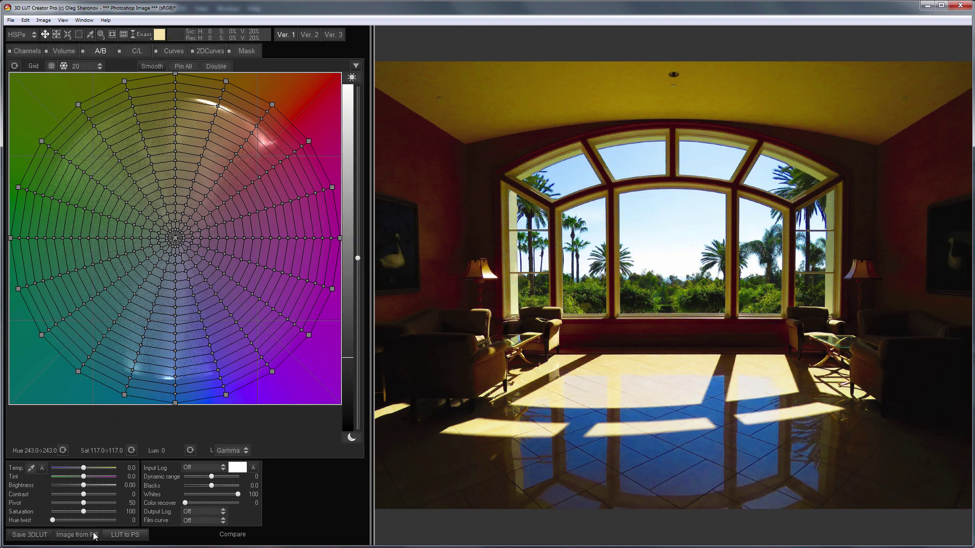
{"action": "left_click", "coordinate": [70, 537]}
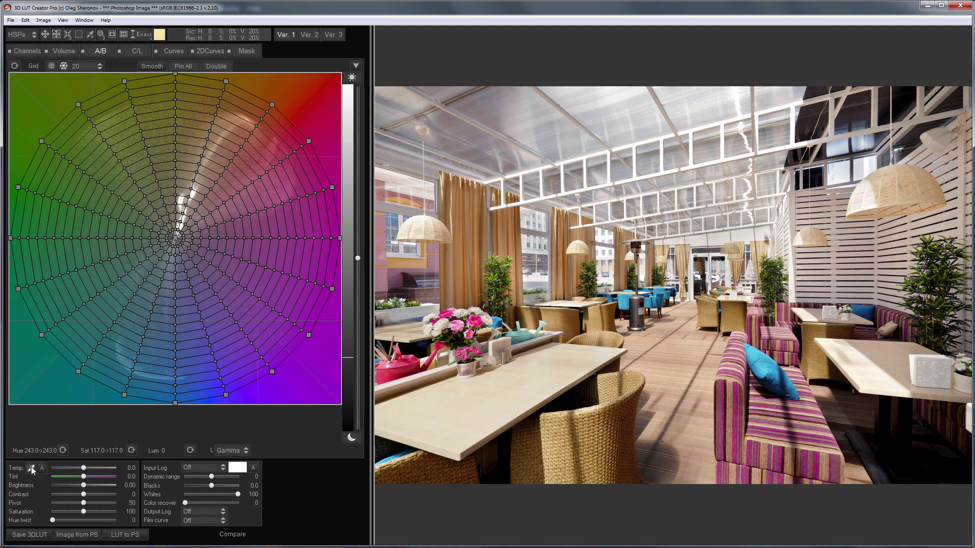
{"action": "left_click", "coordinate": [822, 258]}
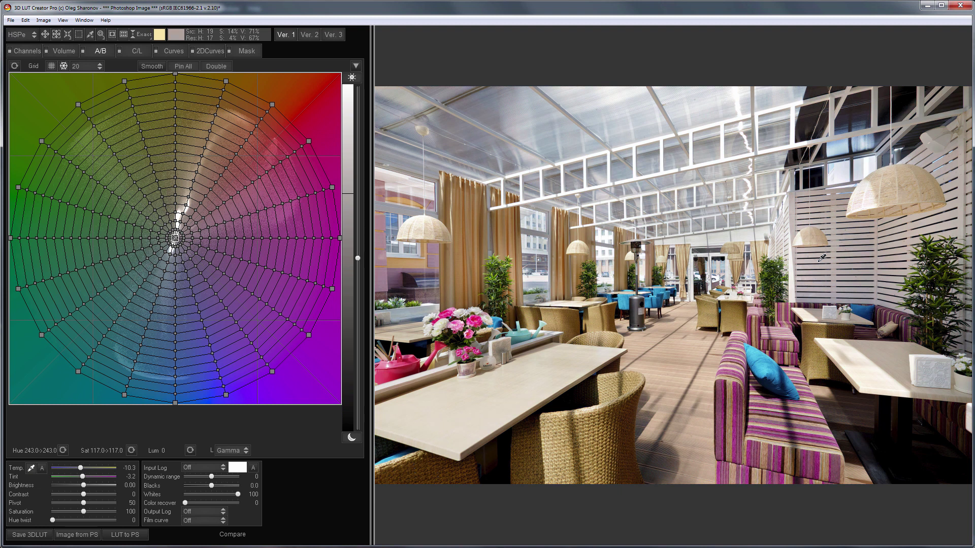
On the Sat/Sat curve, lower the least saturated colours and pin mid saturation at 31/30.
{"action": "left_click", "coordinate": [174, 51]}
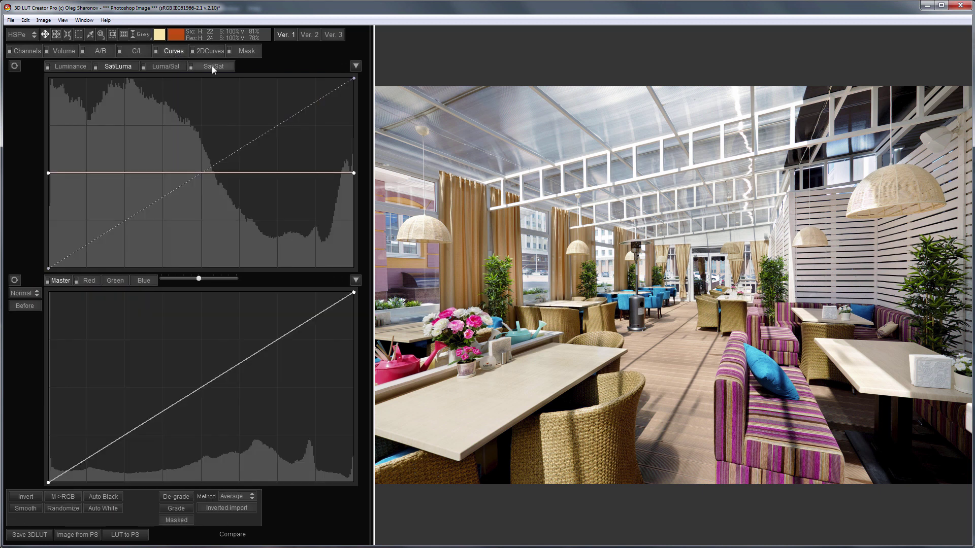
{"action": "left_click", "coordinate": [212, 67]}
{"action": "left_click_drag", "start_coordinate": [56, 257], "coordinate": [61, 265]}
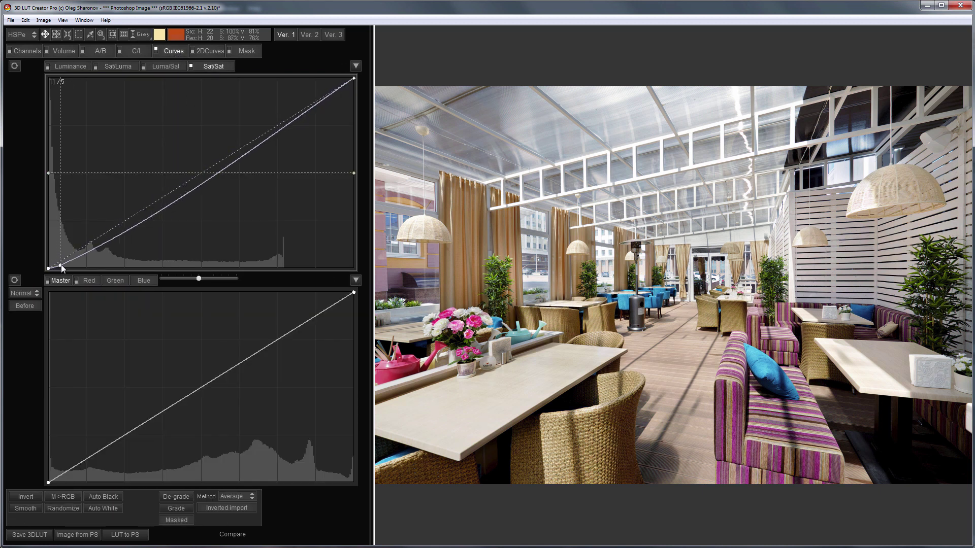
{"action": "left_click", "coordinate": [84, 248]}
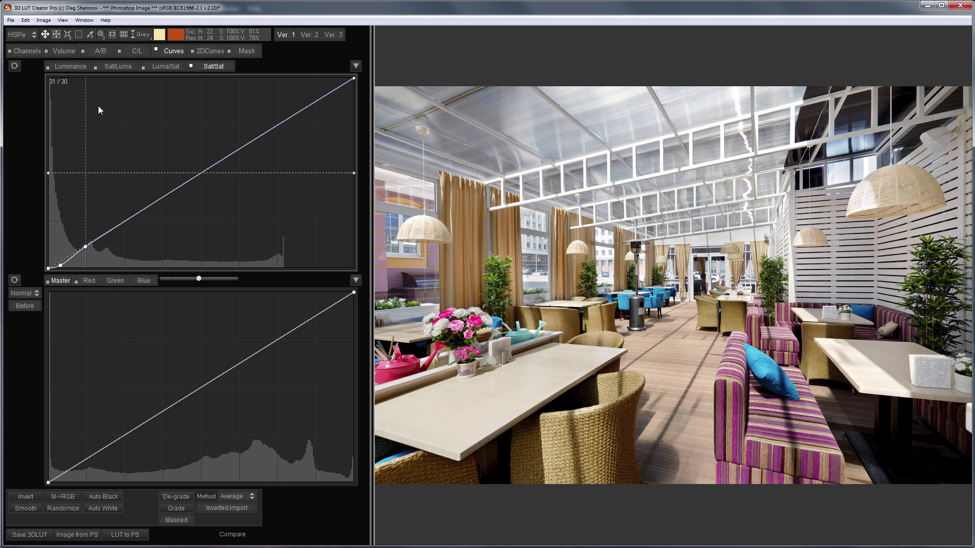
Raise both endpoints of the Sat/Luma curve to boost saturation in darkest and brightest tones.
{"action": "left_click", "coordinate": [112, 64]}
{"action": "left_click_drag", "start_coordinate": [354, 173], "coordinate": [354, 75]}
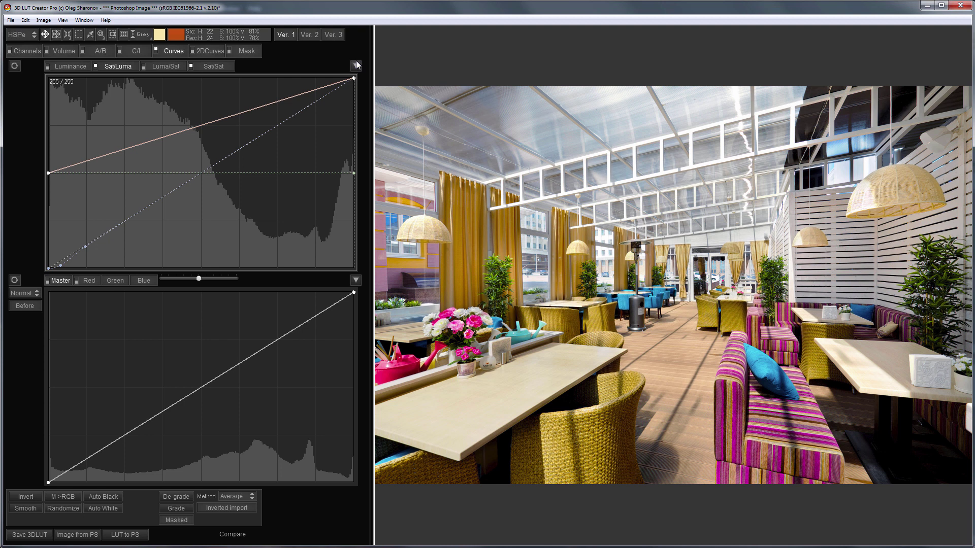
{"action": "left_click_drag", "start_coordinate": [46, 172], "coordinate": [37, 136]}
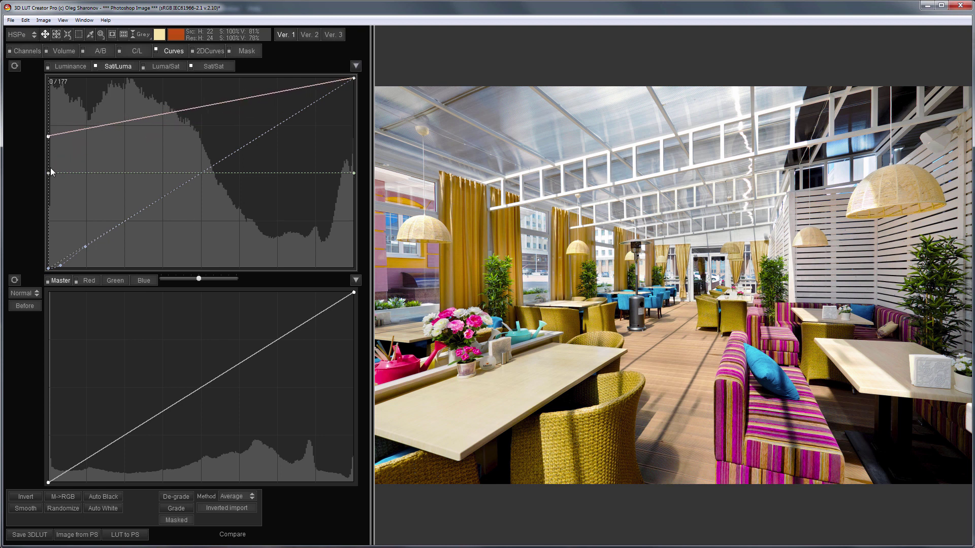
Send the café LUT to Photoshop, compare it on and off, then bring up 05.jpg.
{"action": "left_click", "coordinate": [124, 534]}
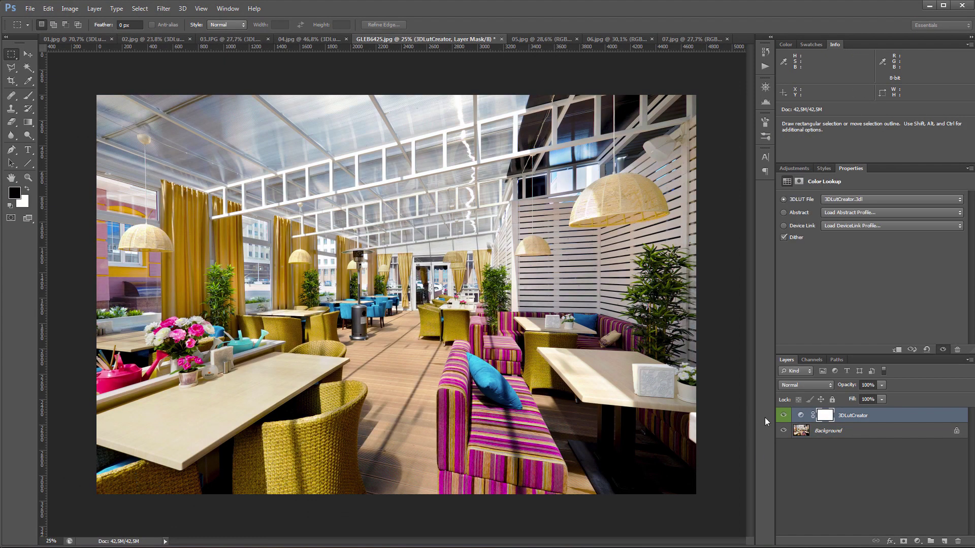
{"action": "left_click", "coordinate": [782, 417]}
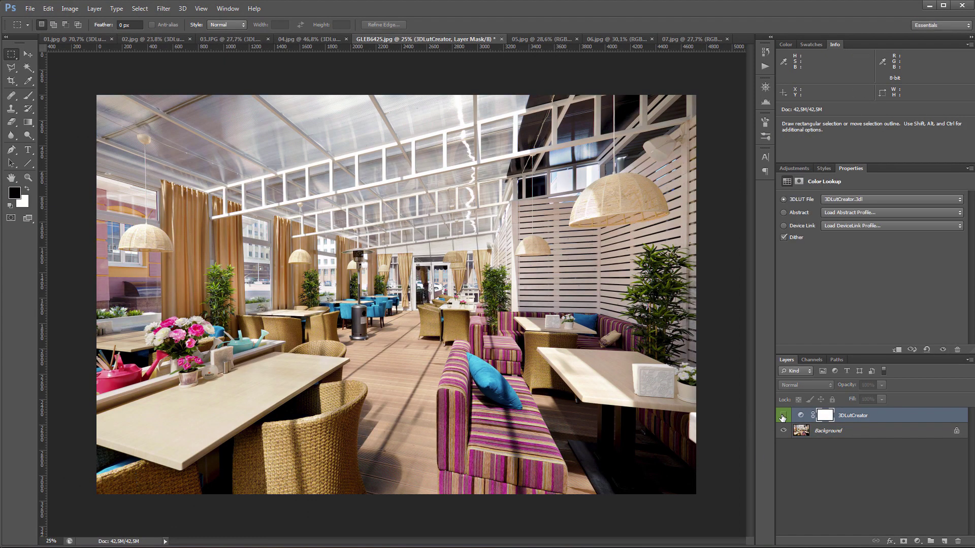
{"action": "left_click", "coordinate": [782, 416]}
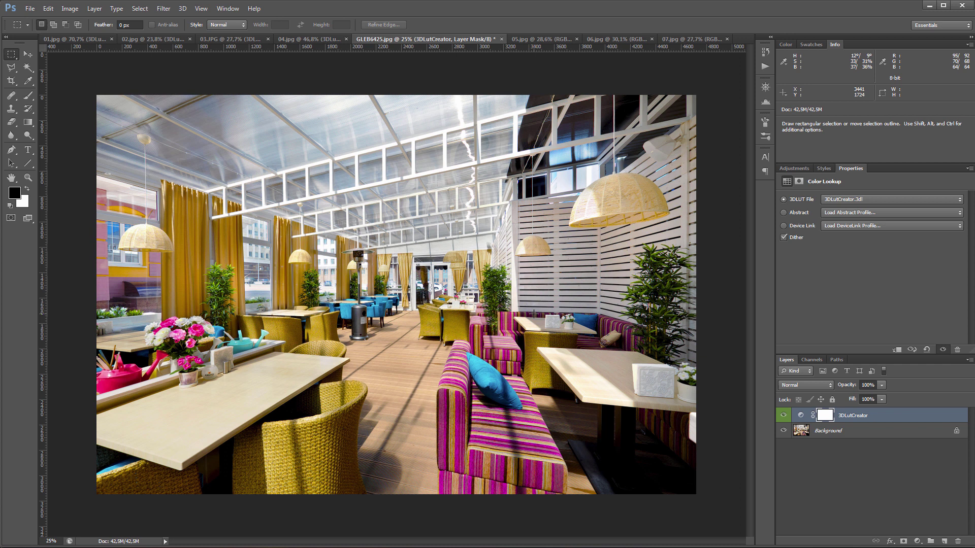
{"action": "left_click", "coordinate": [542, 40]}
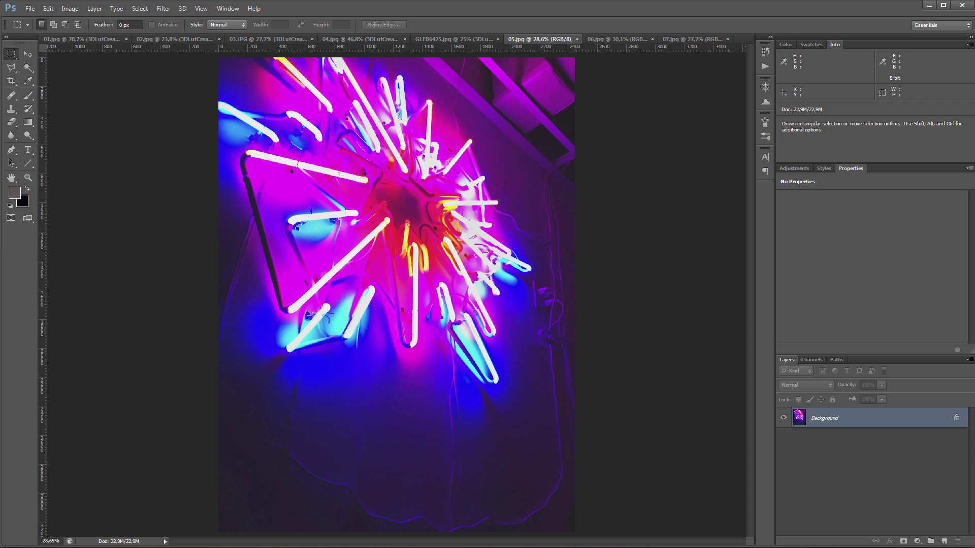
In a new LUT, push the neon sign's yellow-orange tones toward magenta and send it to Photoshop.
{"action": "key", "text": "alt+Tab"}
{"action": "left_click", "coordinate": [77, 535]}
{"action": "key", "text": "Return"}
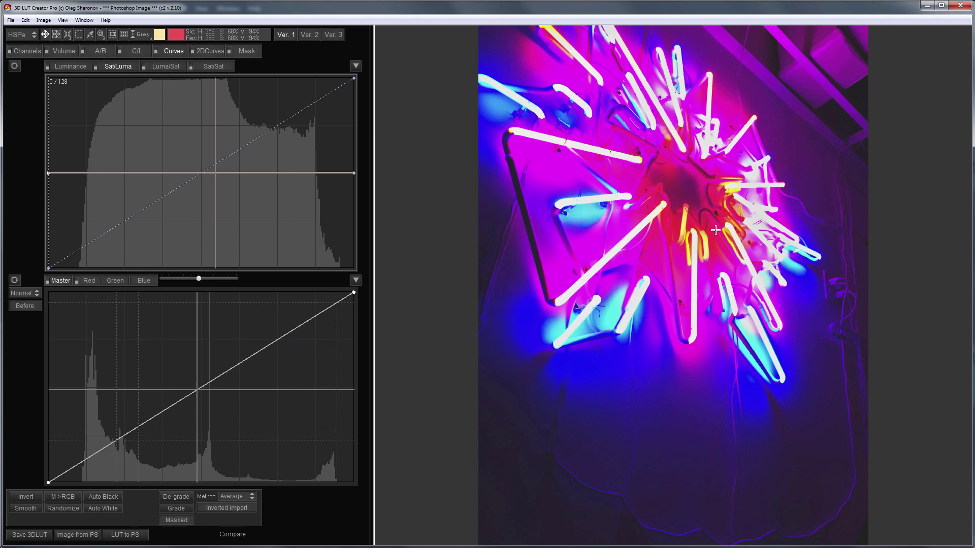
{"action": "left_click", "coordinate": [98, 52]}
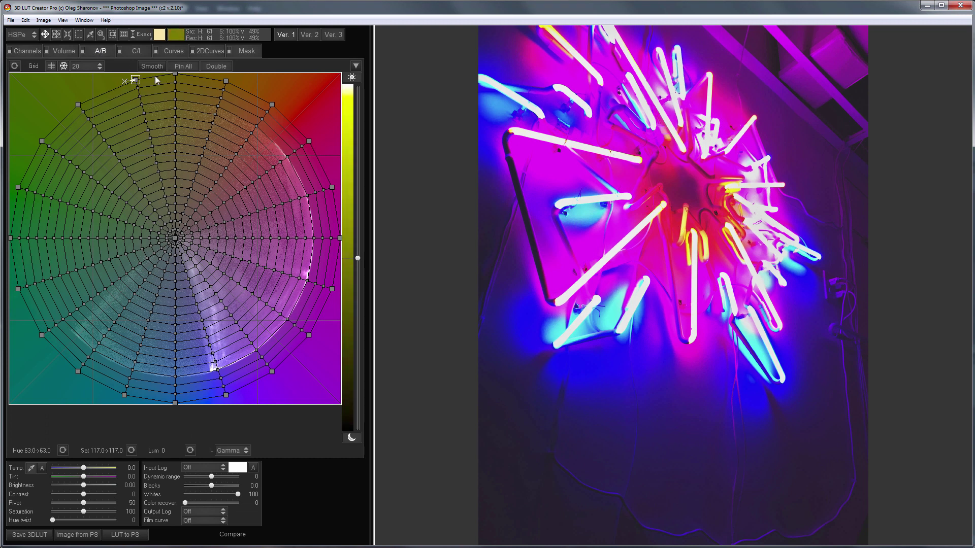
{"action": "left_click_drag", "start_coordinate": [175, 74], "coordinate": [324, 191]}
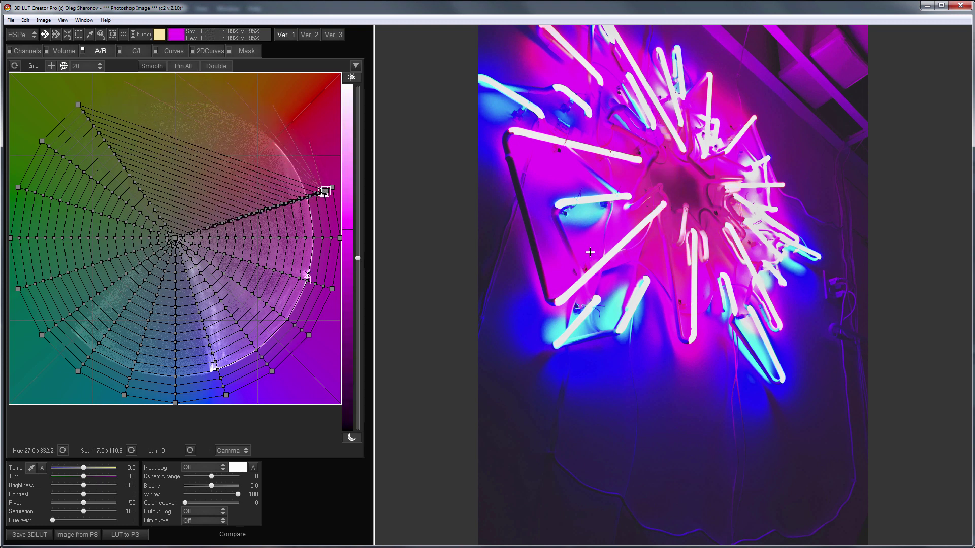
{"action": "left_click", "coordinate": [130, 536]}
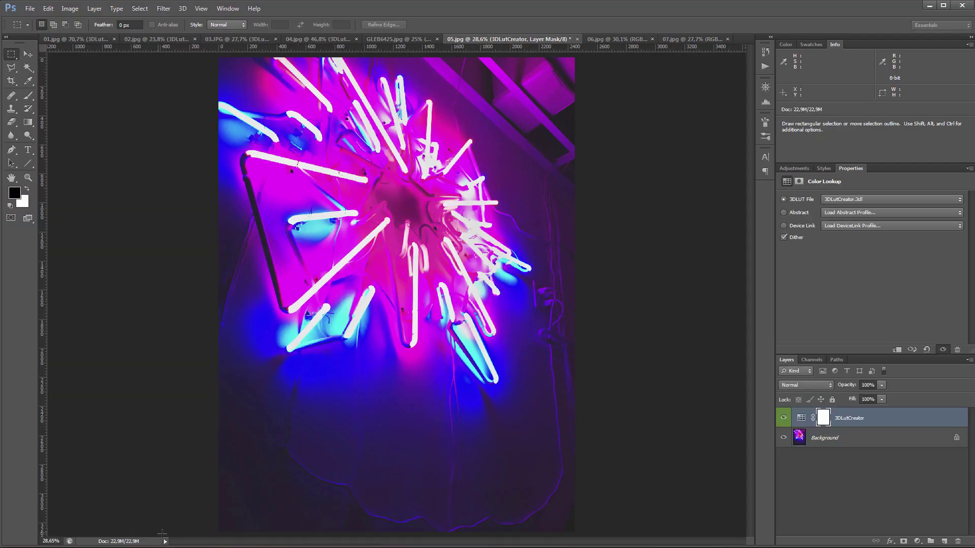
Compare the neon sign's 3DLutCreator layer on and off, then switch to 06.jpg.
{"action": "left_click", "coordinate": [785, 417]}
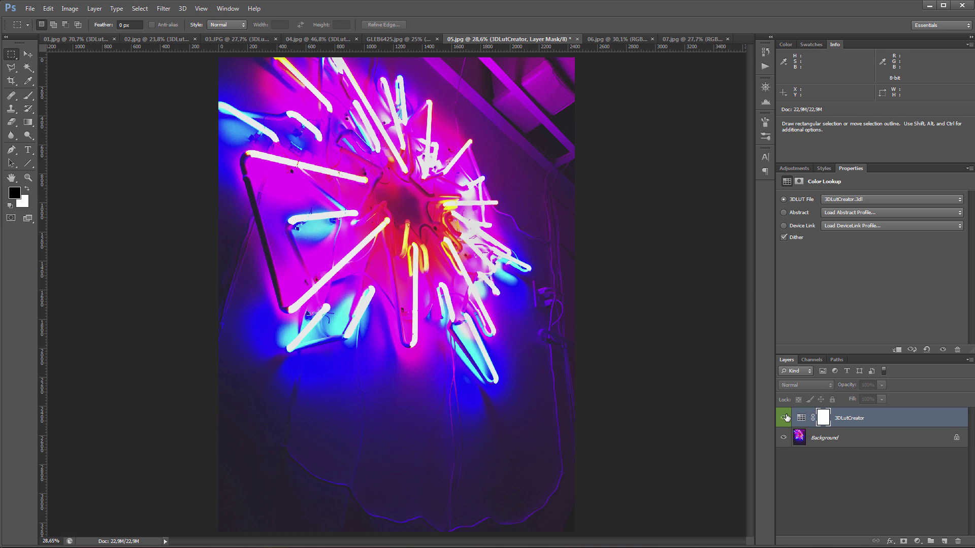
{"action": "left_click", "coordinate": [786, 418]}
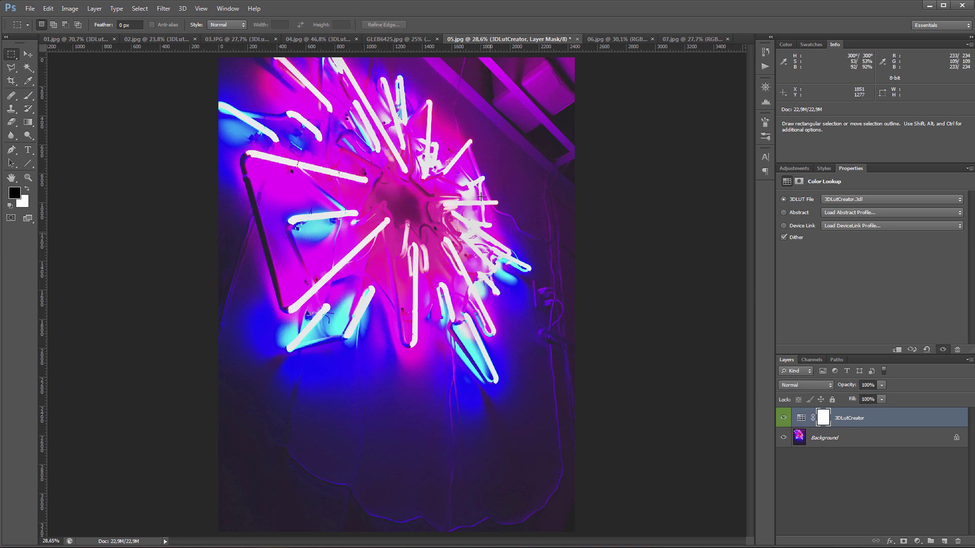
{"action": "left_click", "coordinate": [614, 40]}
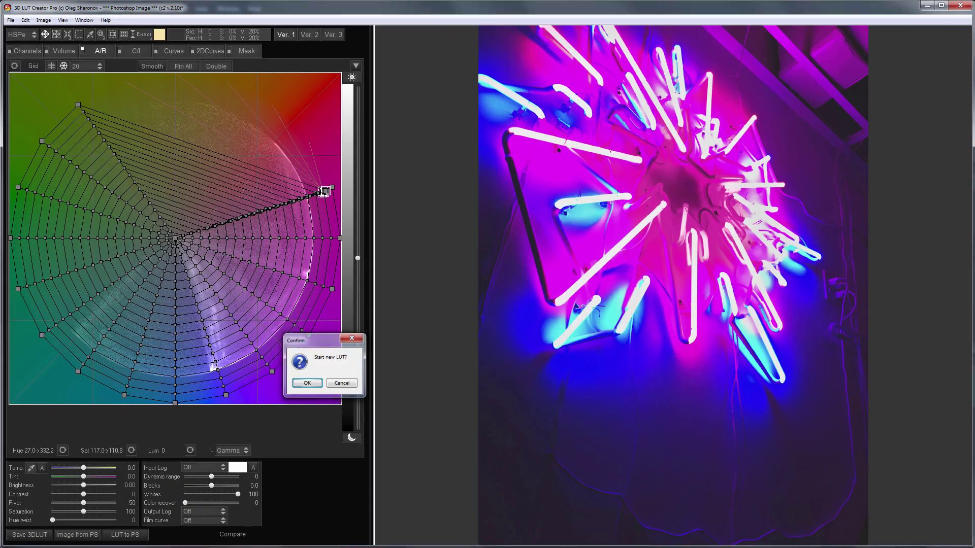
In a new LUT from 06.jpg, shift oranges toward yellow and magentas toward blue, then apply to Photoshop.
{"action": "key", "text": "Return"}
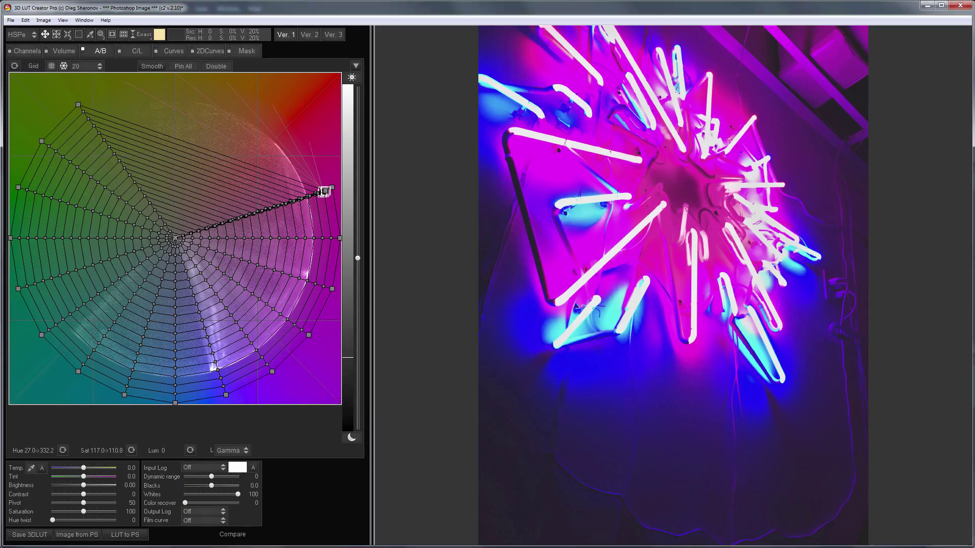
{"action": "left_click", "coordinate": [90, 538]}
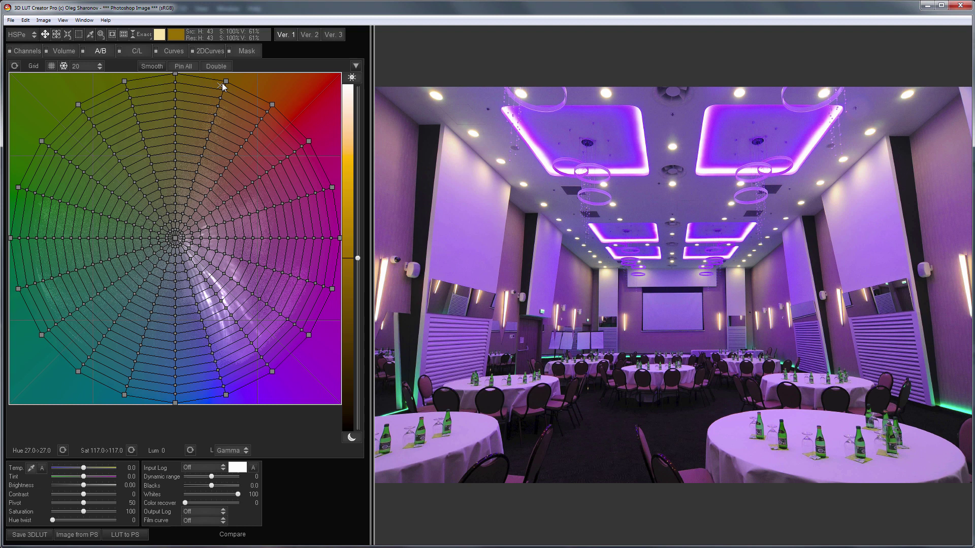
{"action": "left_click_drag", "start_coordinate": [223, 86], "coordinate": [347, 273]}
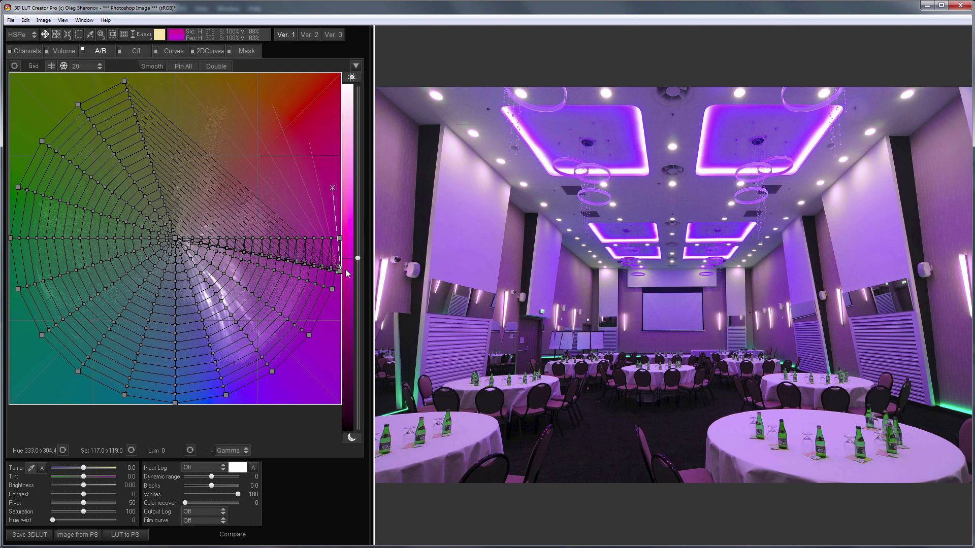
{"action": "left_click_drag", "start_coordinate": [339, 238], "coordinate": [341, 254]}
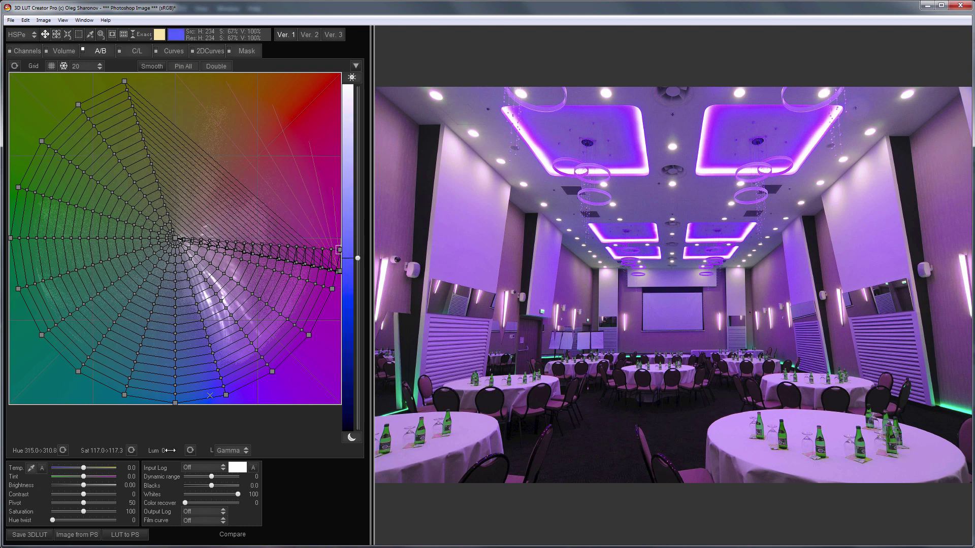
{"action": "left_click", "coordinate": [124, 534]}
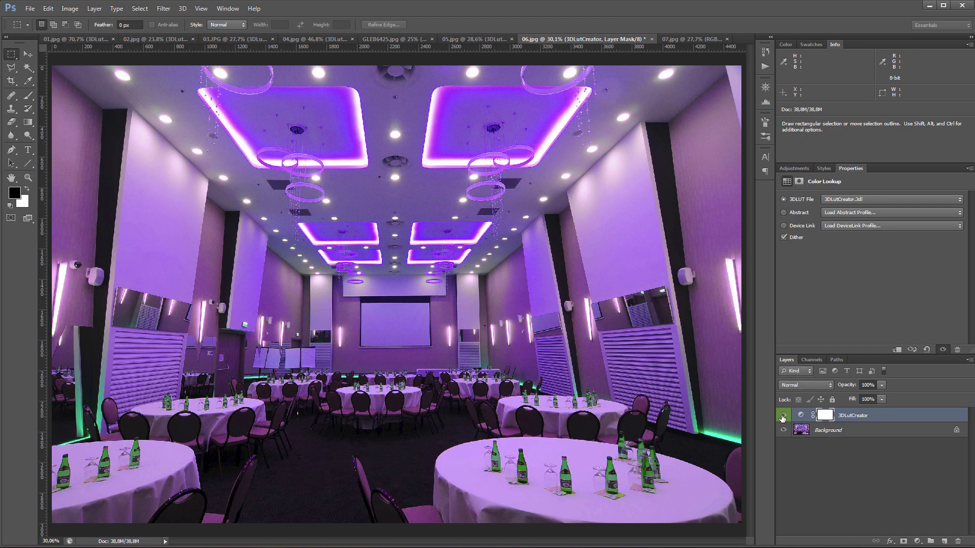
Toggle the banquet hall's Color Lookup layer off and on to compare with the original.
{"action": "left_click", "coordinate": [782, 416]}
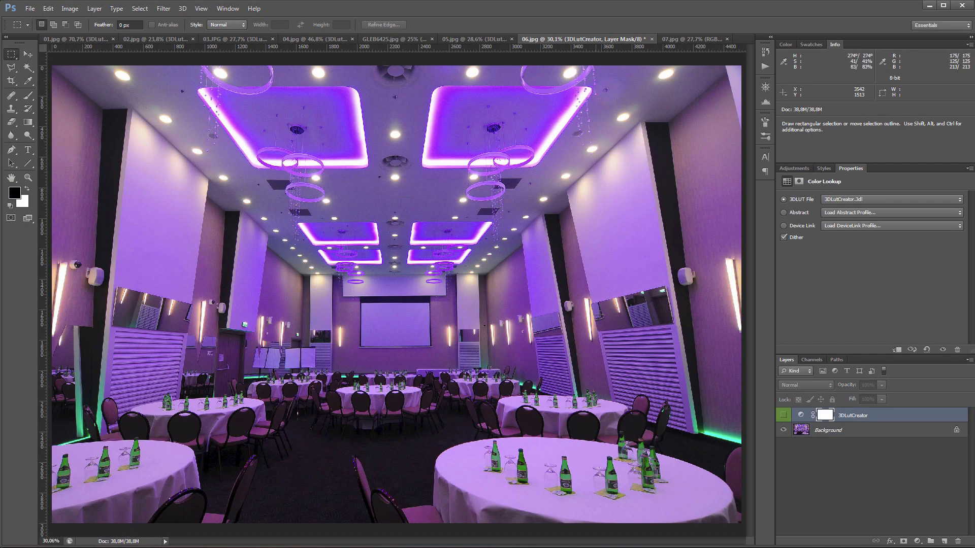
{"action": "left_click", "coordinate": [784, 415]}
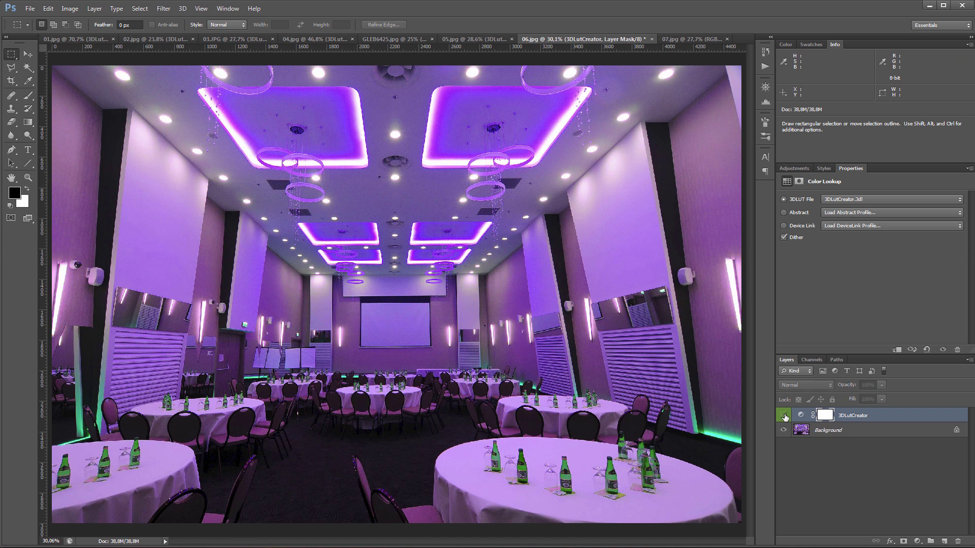
{"action": "left_click", "coordinate": [784, 415]}
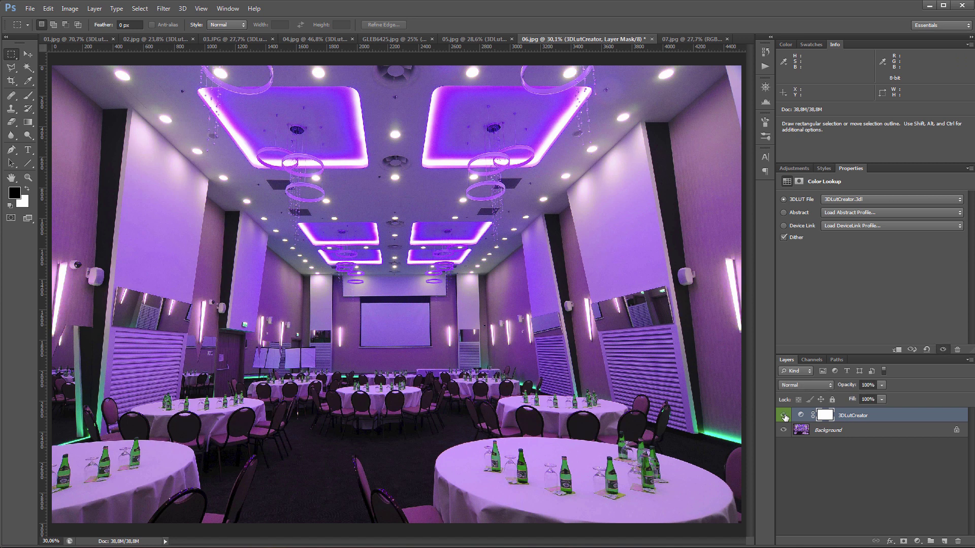
Outline the foreground tables and floor with Polygonal Lasso and fill that mask area, then verify.
{"action": "key", "text": "l"}
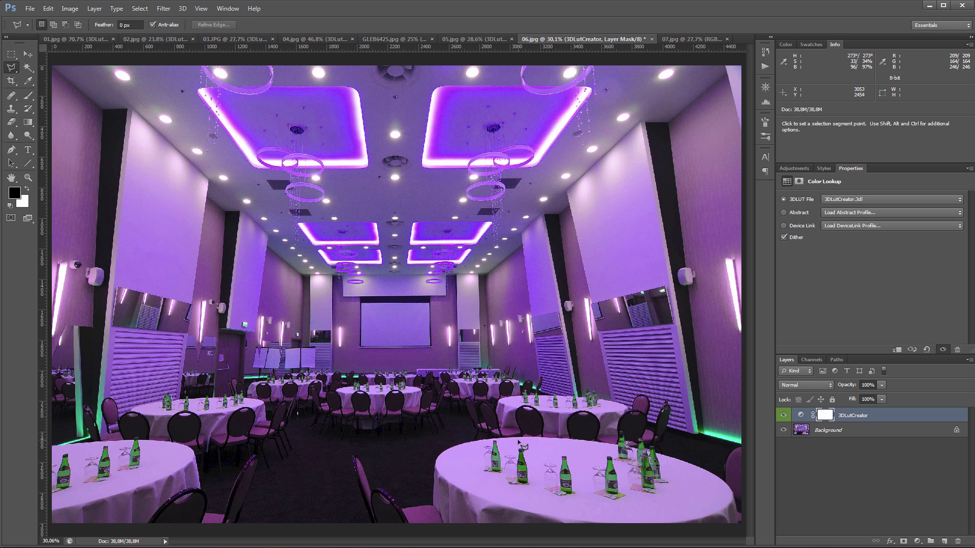
{"action": "left_click", "coordinate": [59, 440]}
{"action": "left_click", "coordinate": [277, 373]}
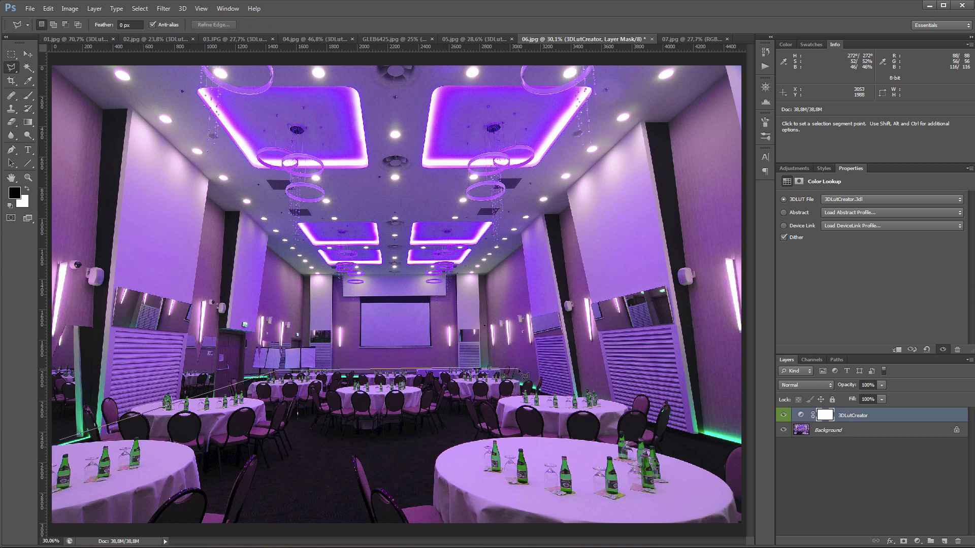
{"action": "left_click", "coordinate": [516, 369]}
{"action": "left_click", "coordinate": [741, 443]}
{"action": "left_click", "coordinate": [734, 523]}
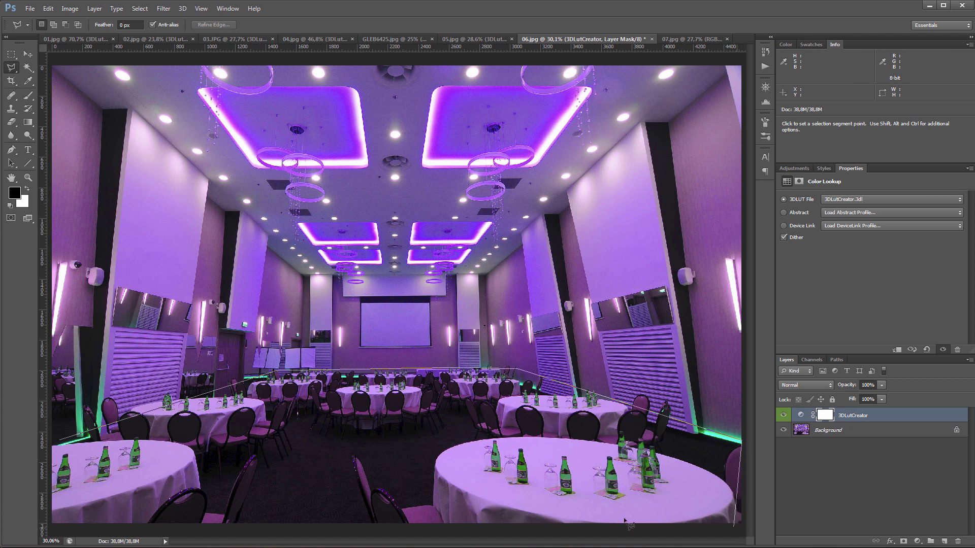
{"action": "left_click", "coordinate": [50, 514]}
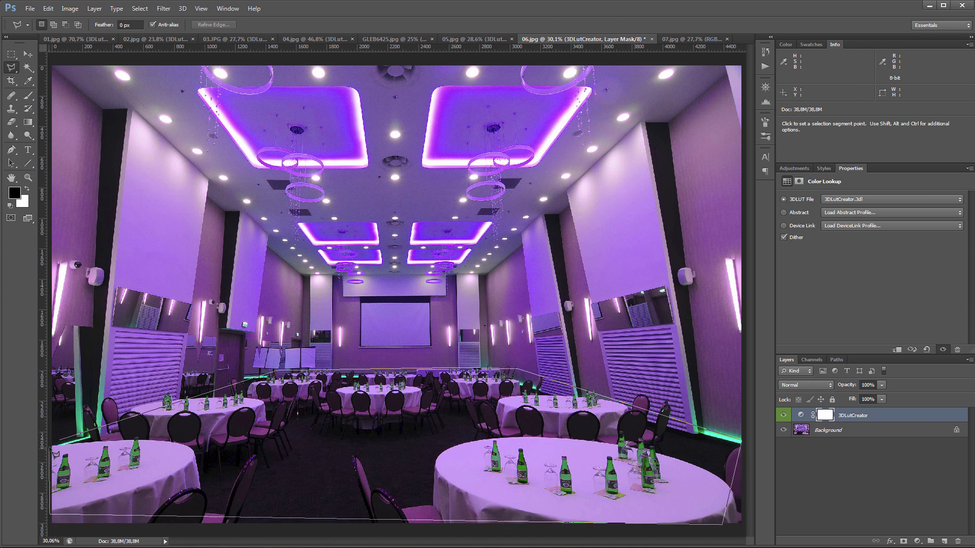
{"action": "left_click", "coordinate": [55, 453]}
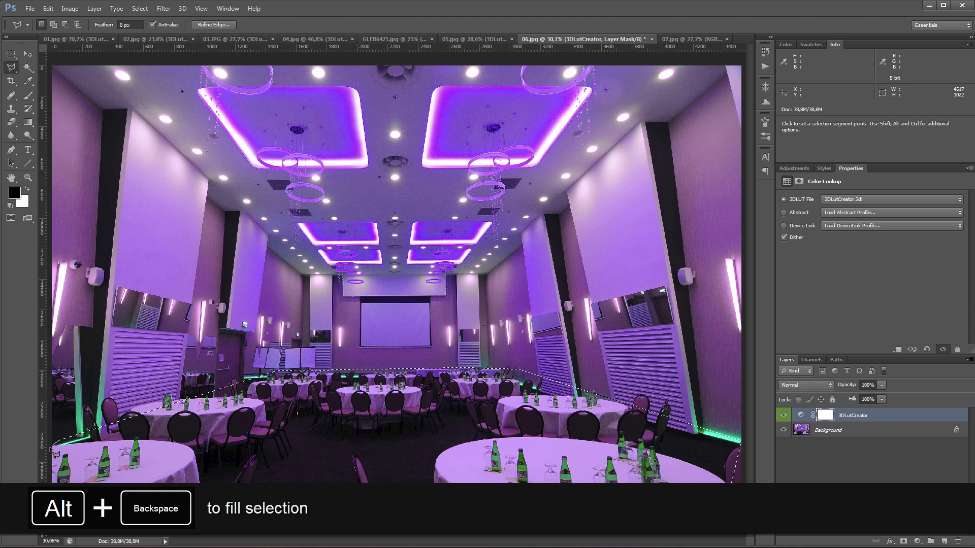
{"action": "key", "text": "alt+BackSpace"}
{"action": "key", "text": "ctrl+d"}
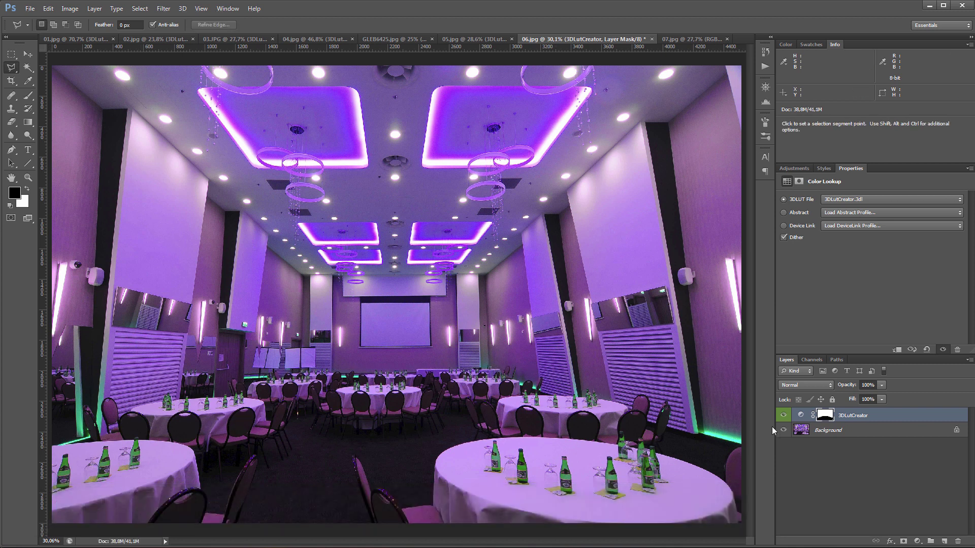
{"action": "left_click", "coordinate": [783, 415]}
{"action": "left_click", "coordinate": [783, 415]}
Load 07.jpg into a new LUT, push its cyan tones toward blue, and apply it to Photoshop.
{"action": "left_click", "coordinate": [692, 38]}
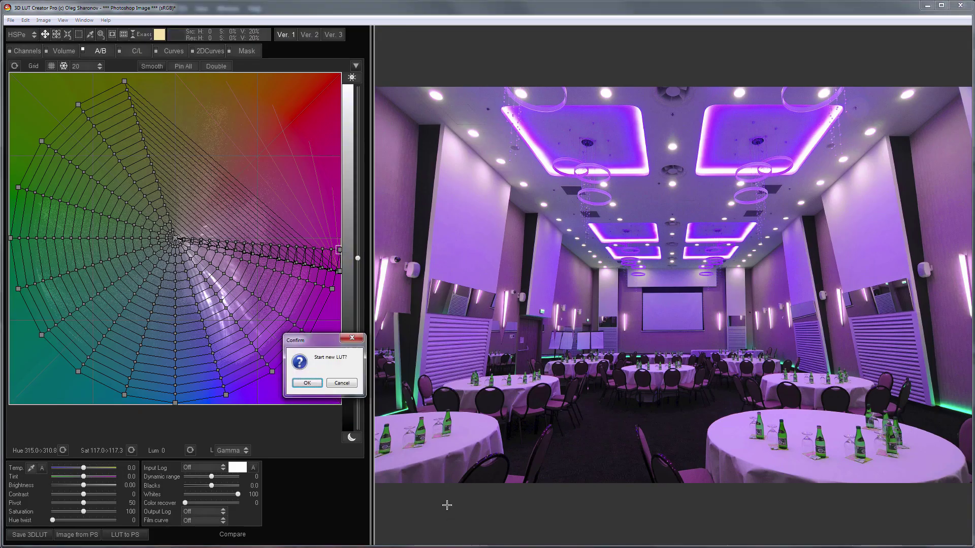
{"action": "key", "text": "Return"}
{"action": "left_click", "coordinate": [76, 535]}
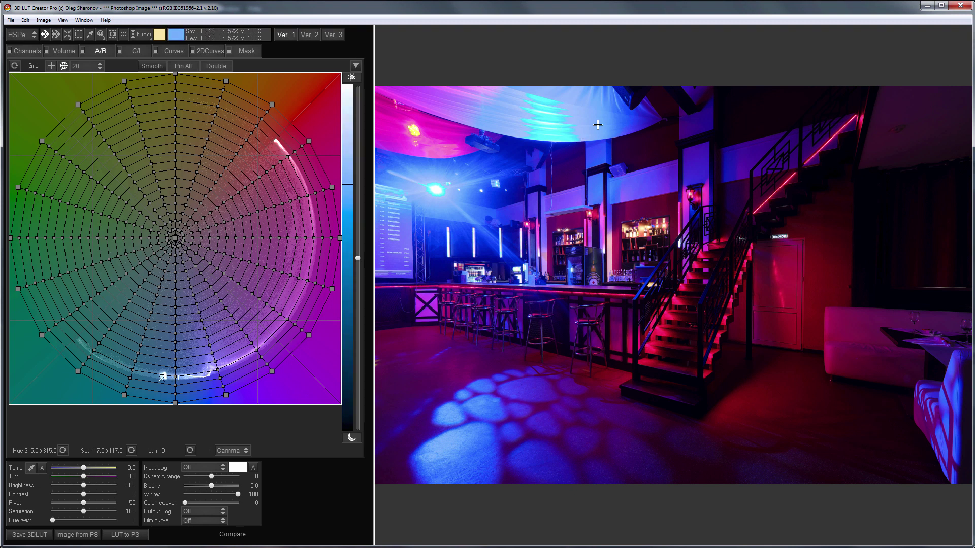
{"action": "left_click_drag", "start_coordinate": [38, 333], "coordinate": [164, 374]}
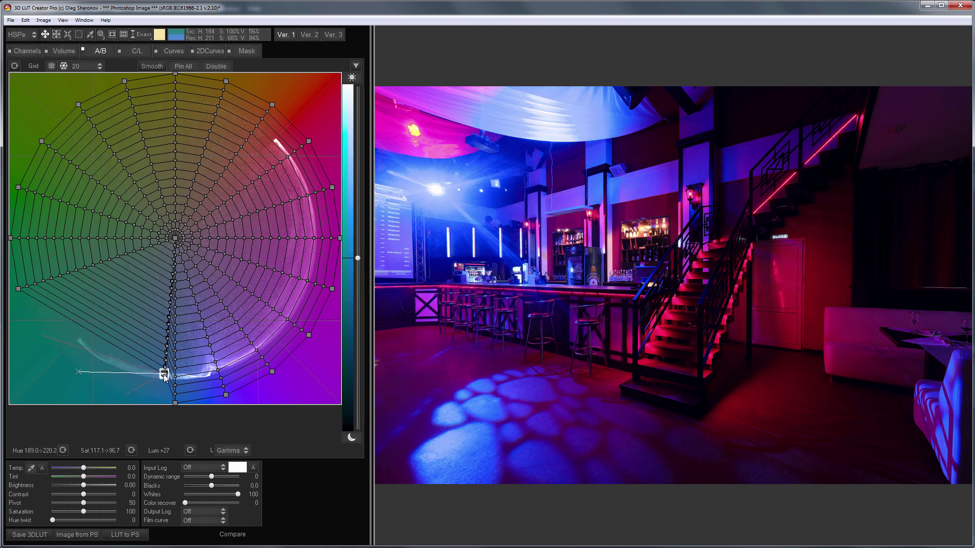
{"action": "left_click", "coordinate": [113, 536]}
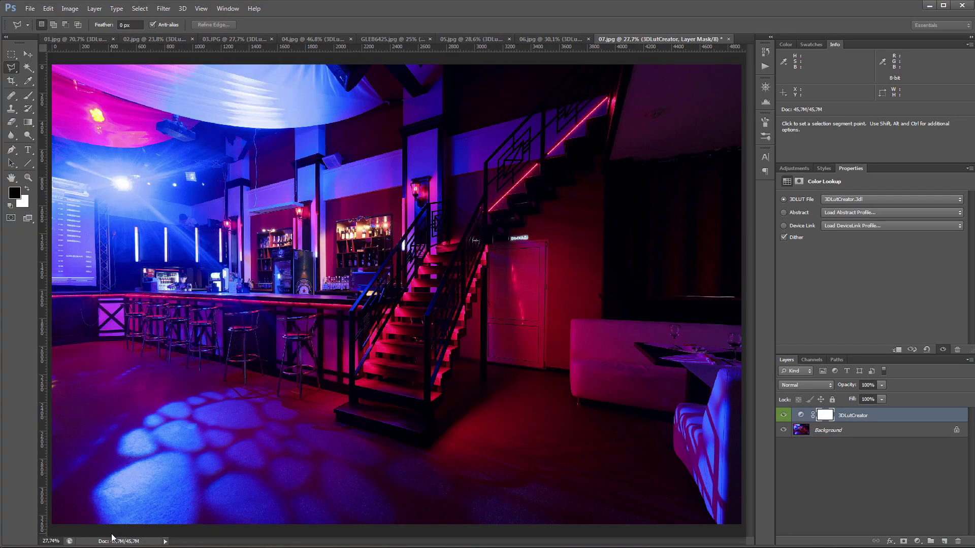
{"action": "left_click", "coordinate": [785, 416]}
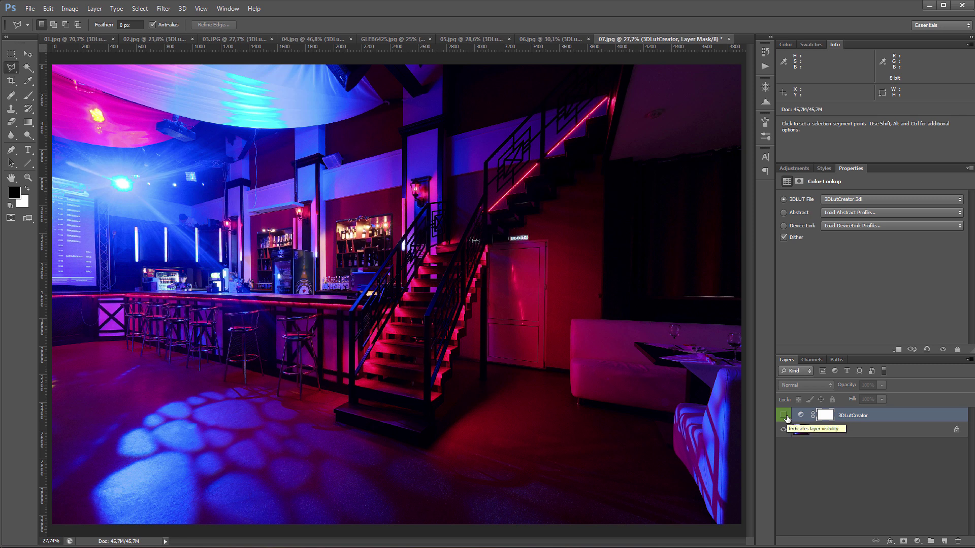
{"action": "left_click", "coordinate": [785, 417]}
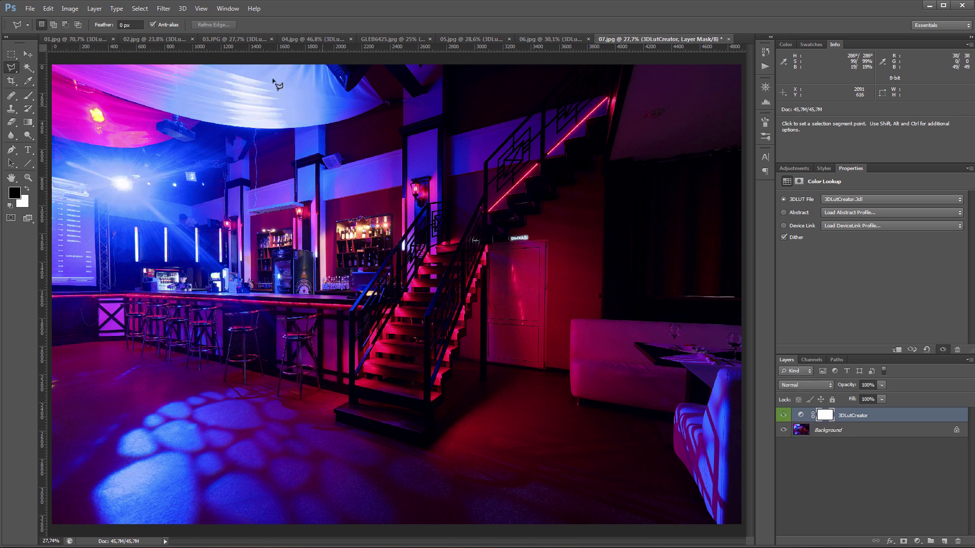